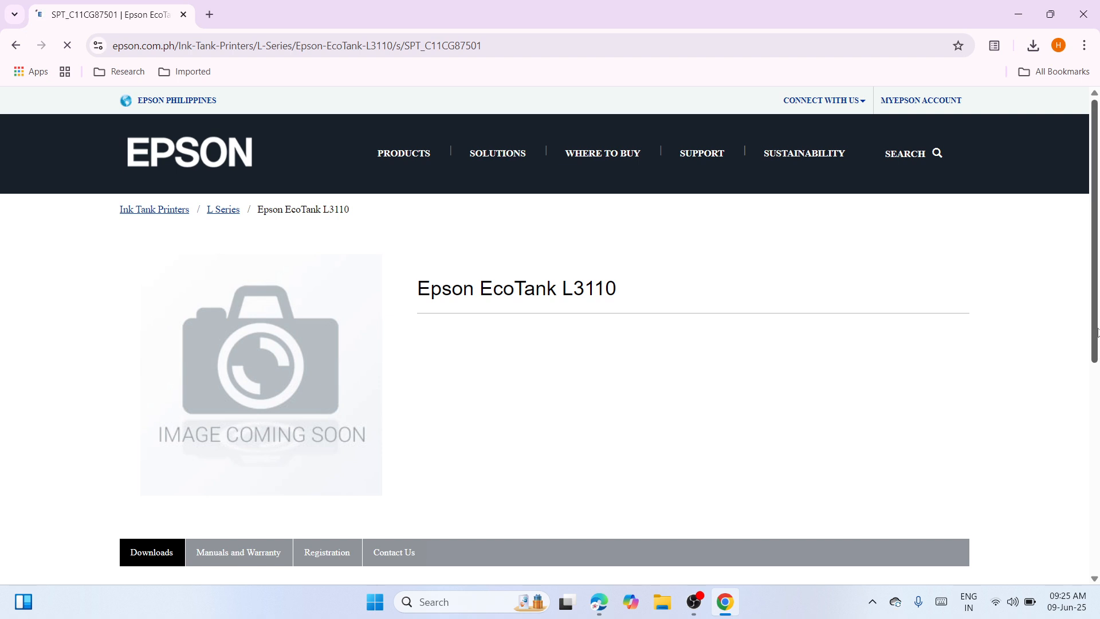
Load the Epson EcoTank L3110 downloads for the Windows 11 operating system.
left_click_drag(1097, 342, 1098, 365)
scroll(433, 426, "down", 4)
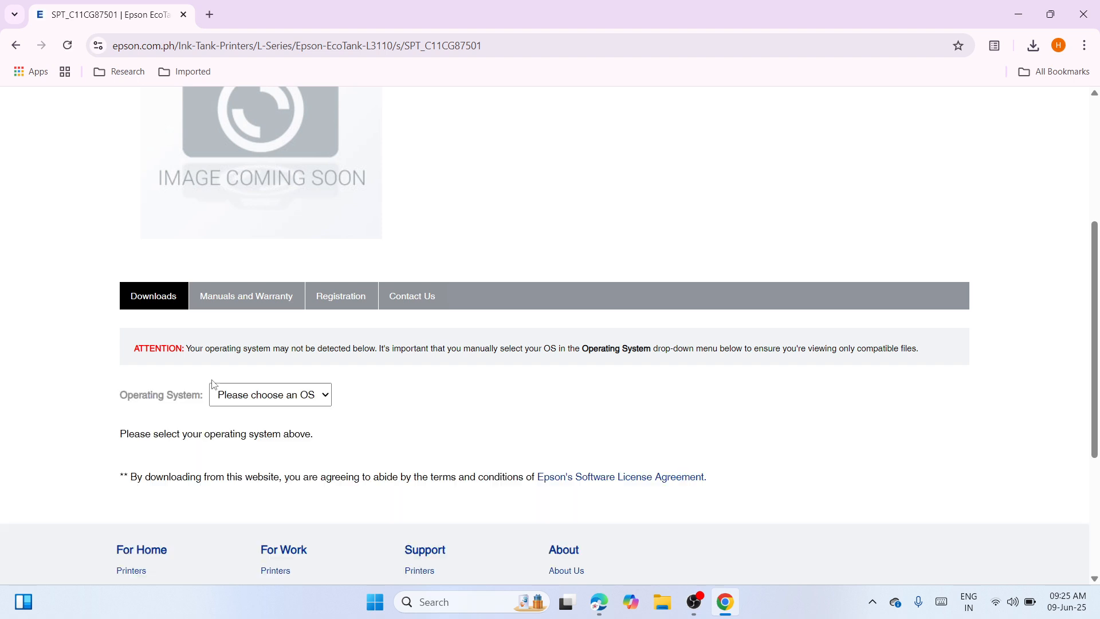
left_click(328, 397)
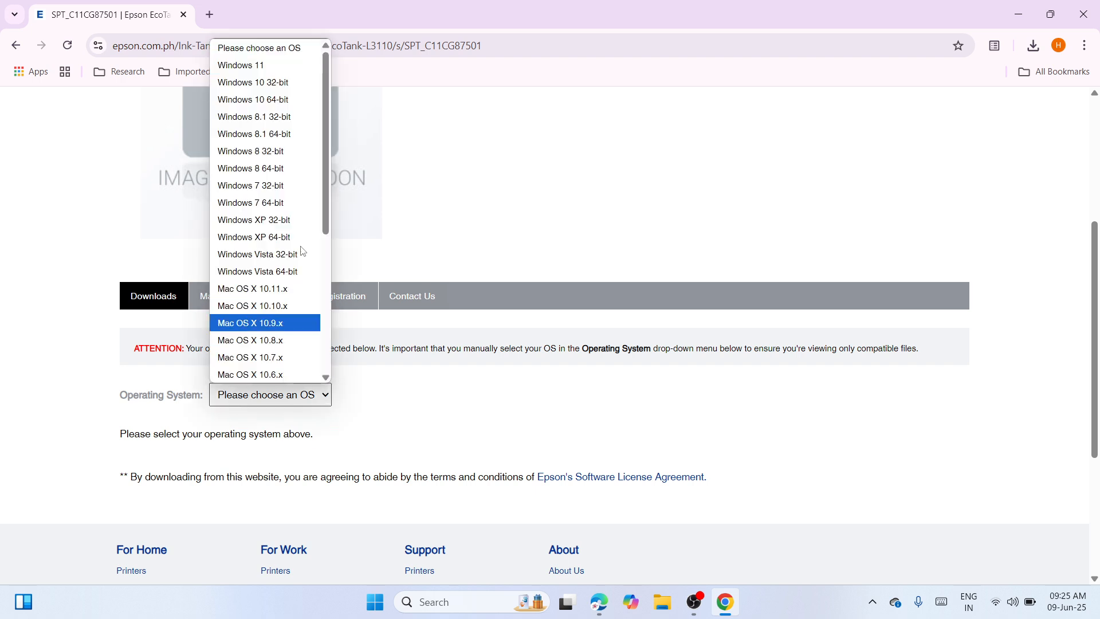
left_click(277, 66)
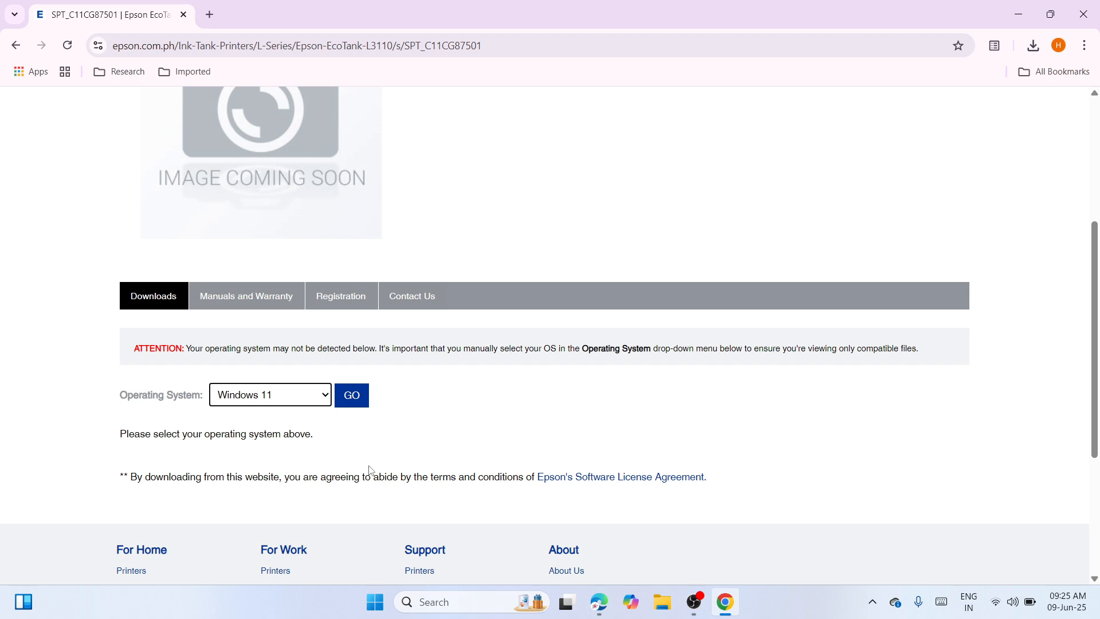
left_click(348, 399)
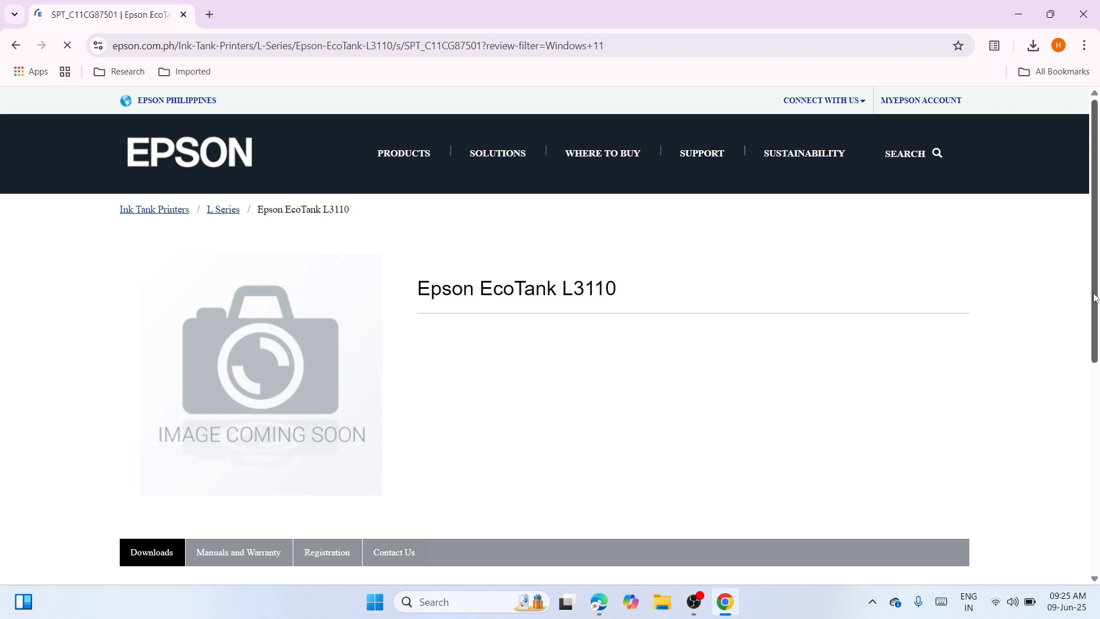
Expand the Drivers section and open the download page of the Printer Driver for Win 64bit.
left_click_drag(1094, 298, 1094, 452)
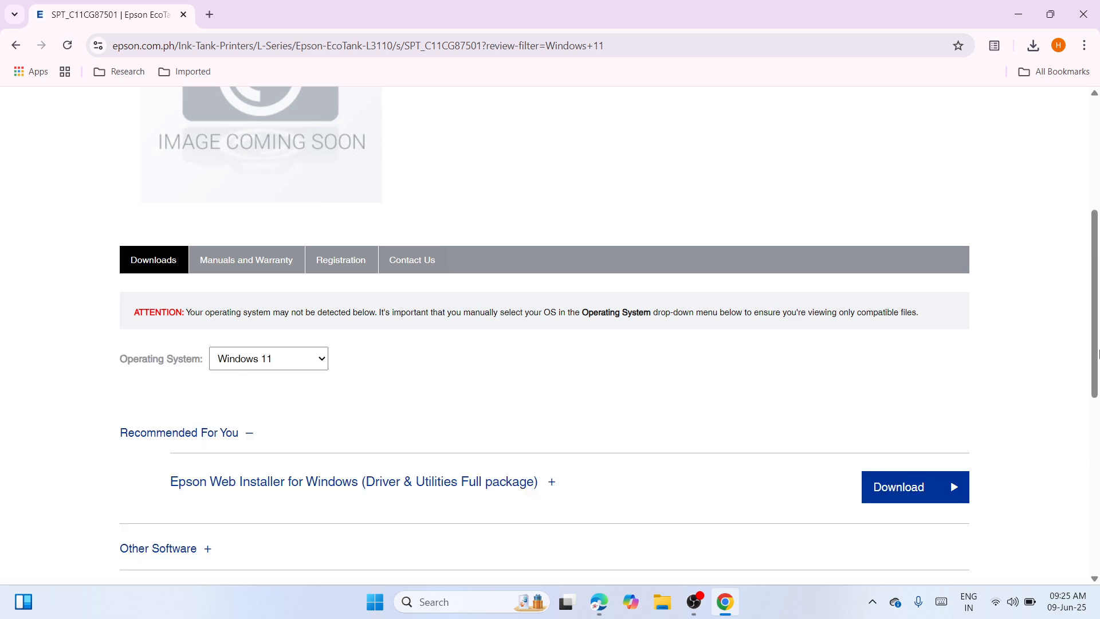
scroll(481, 436, "down", 4)
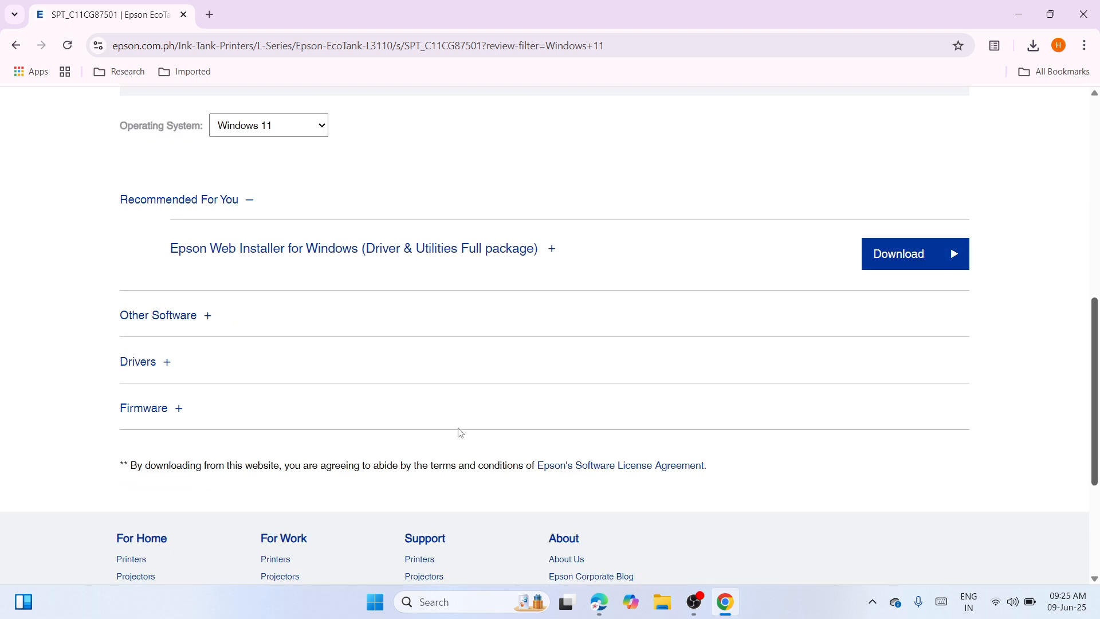
left_click(140, 363)
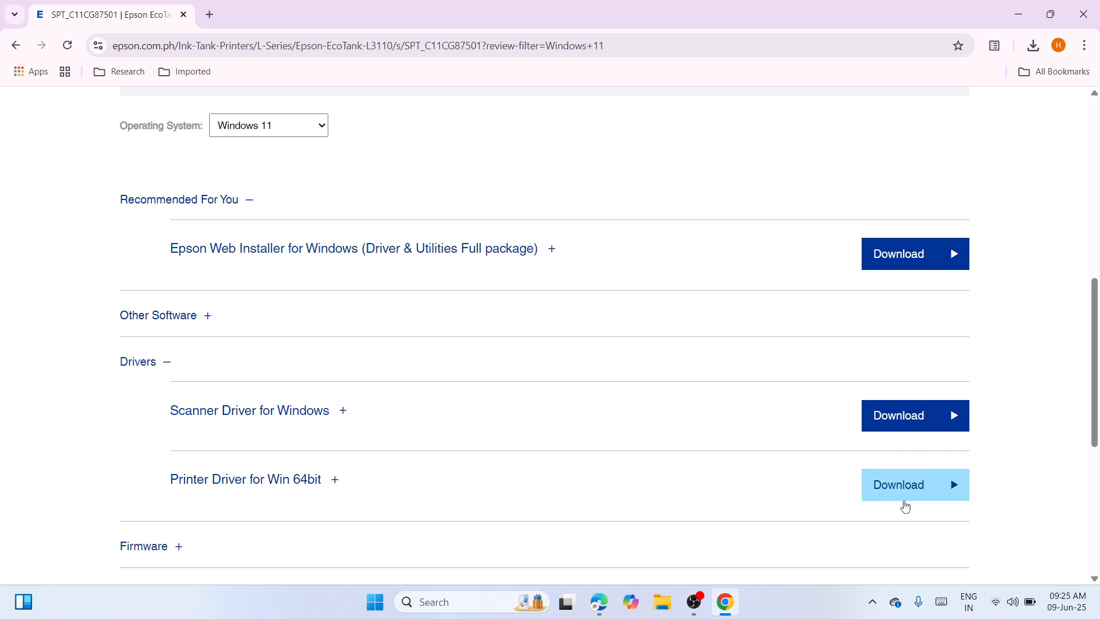
left_click(903, 499)
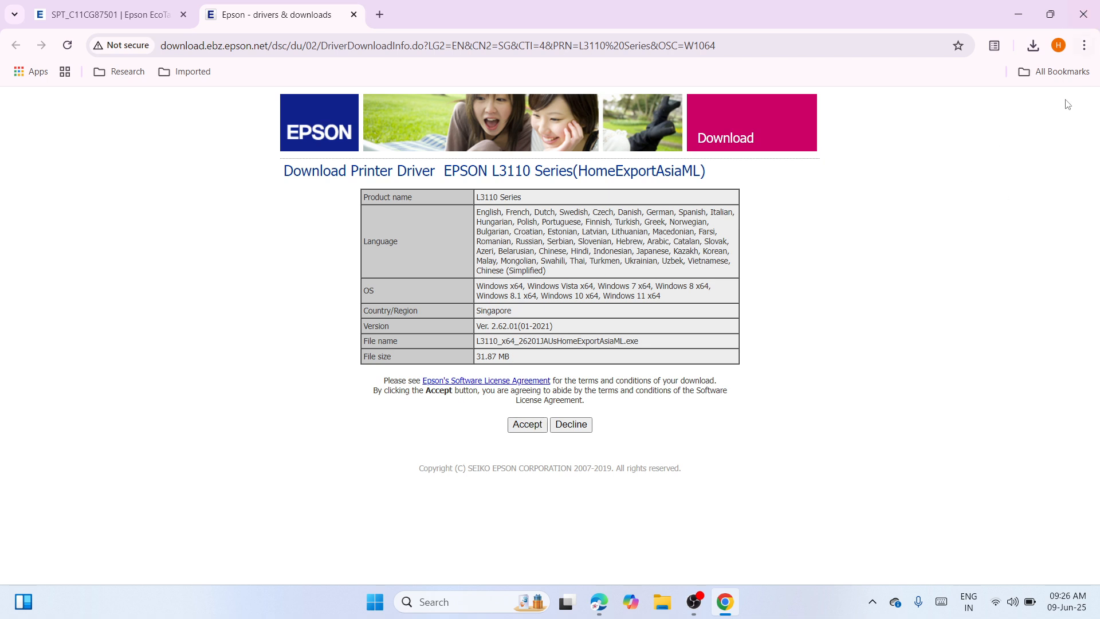
Show the downloaded file L3110_x64_26201JAUsHomeExportAsiaML.exe in its folder from the browser's recent downloads.
left_click(1032, 49)
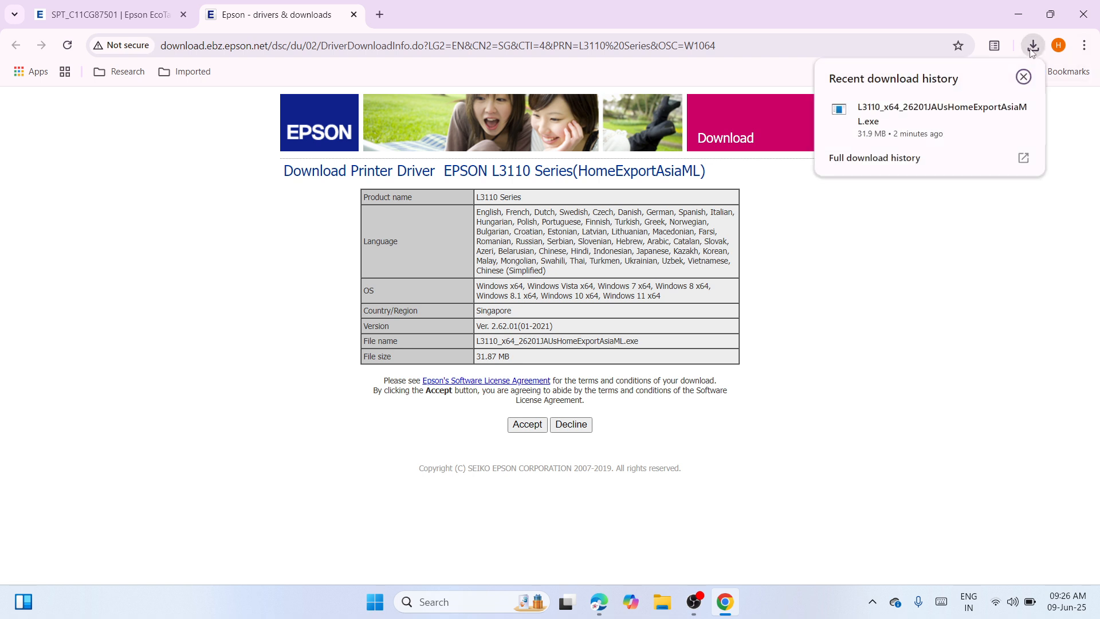
mouse_move(957, 121)
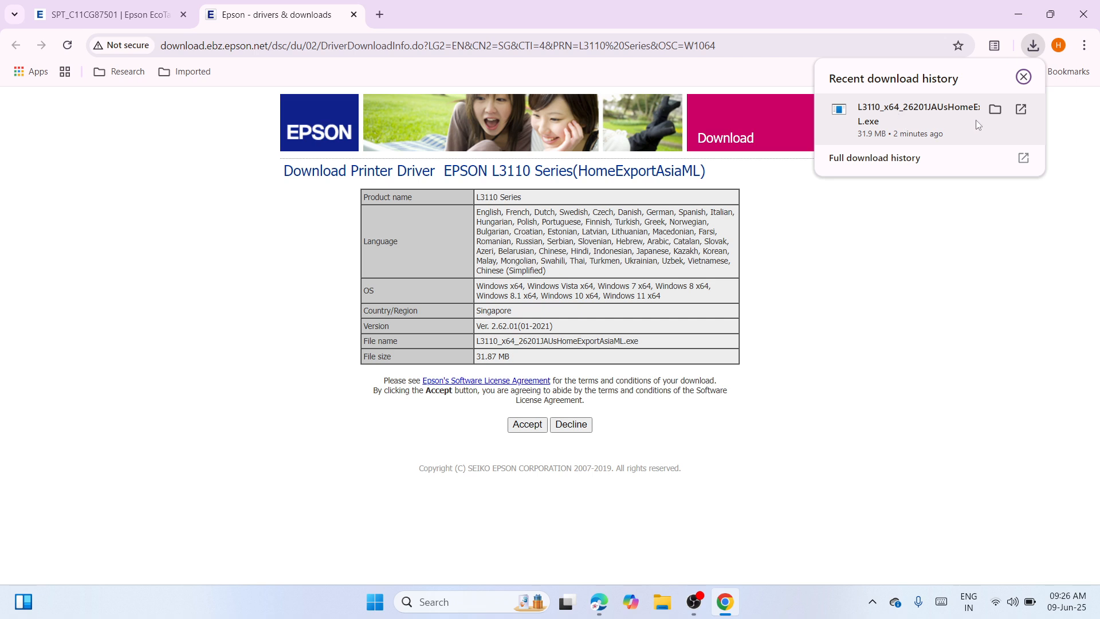
left_click(995, 109)
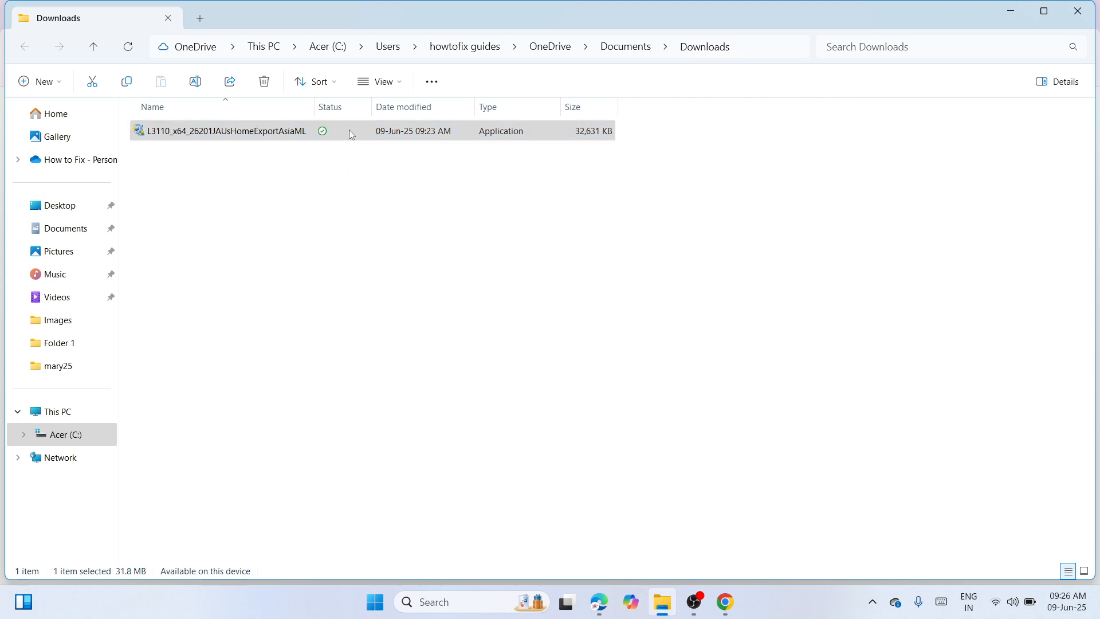
Move the L3110 driver installer from Downloads to an empty area of the desktop, closing the folder and browser windows.
right_click(350, 131)
left_click(364, 149)
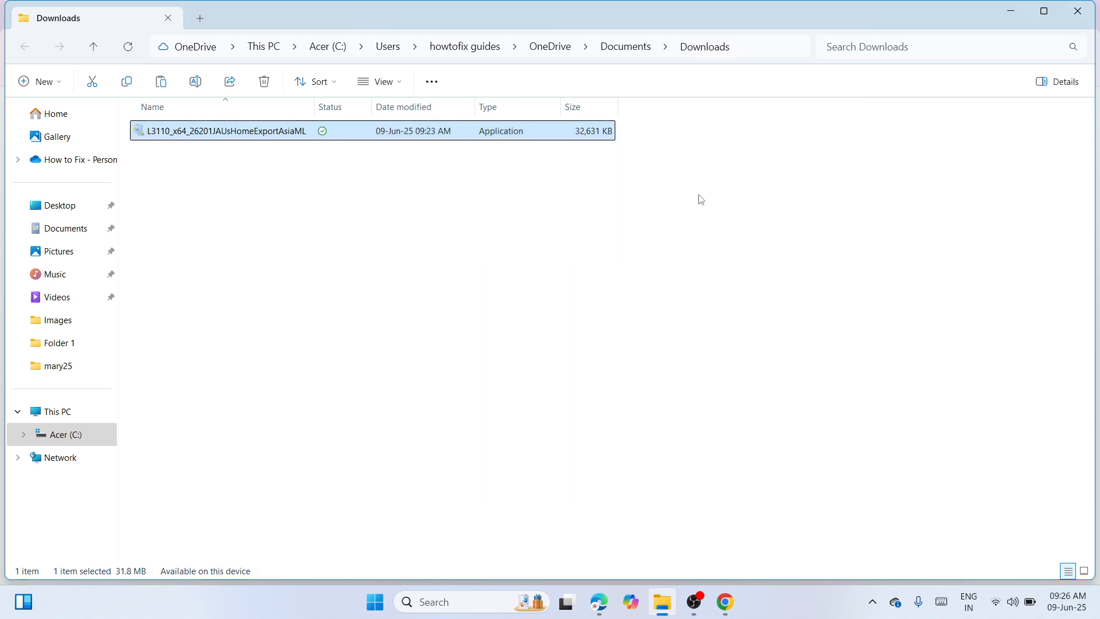
left_click(1080, 12)
left_click(1084, 18)
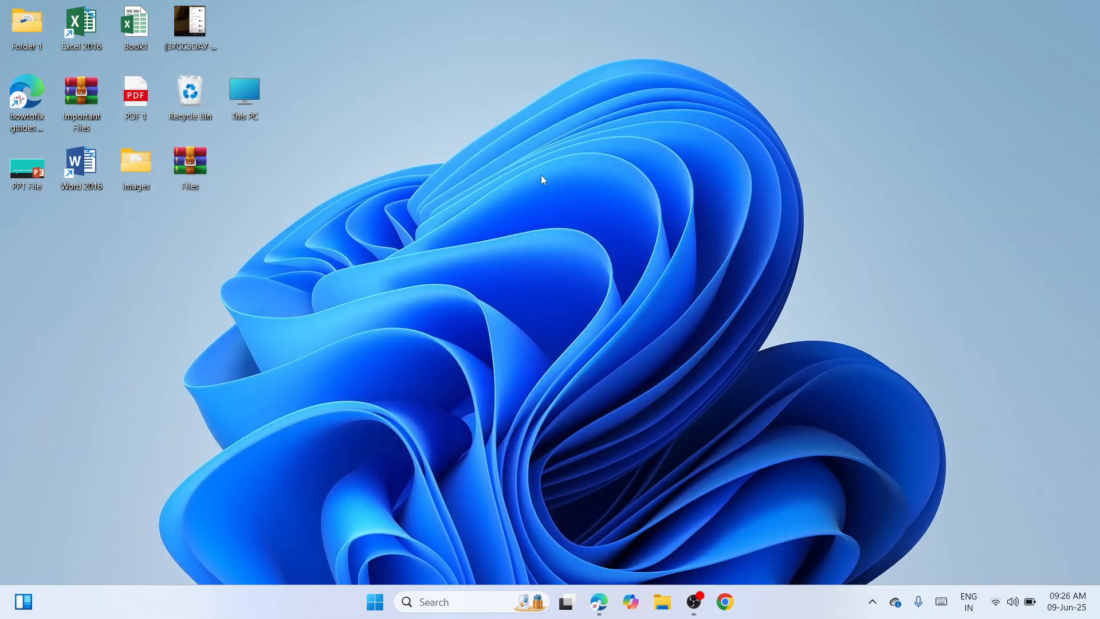
right_click(540, 174)
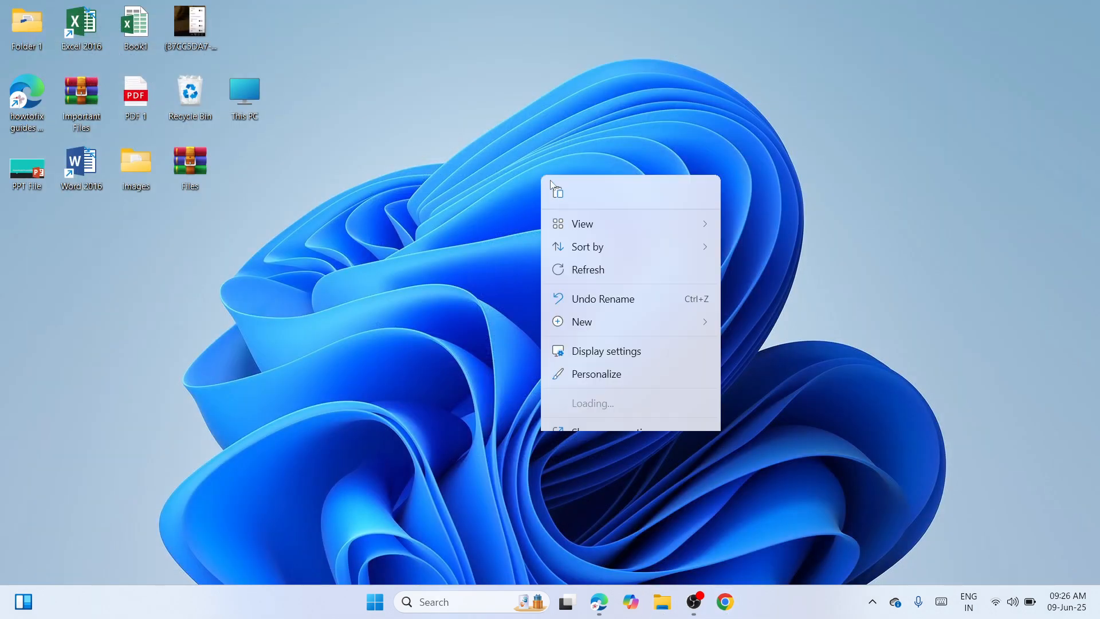
left_click(562, 191)
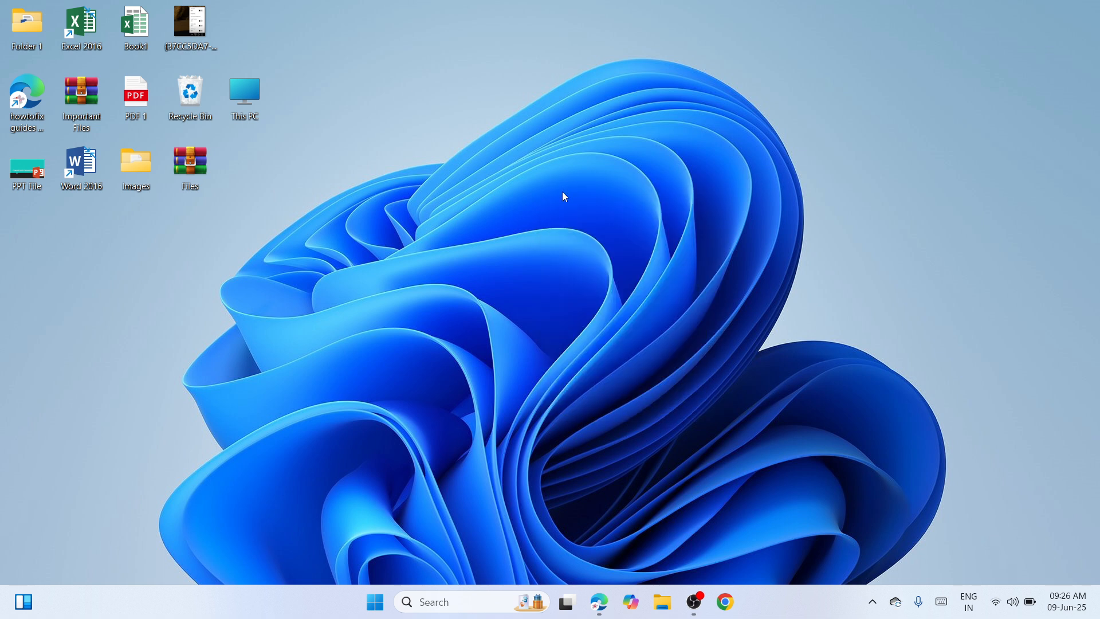
left_click_drag(26, 230, 467, 166)
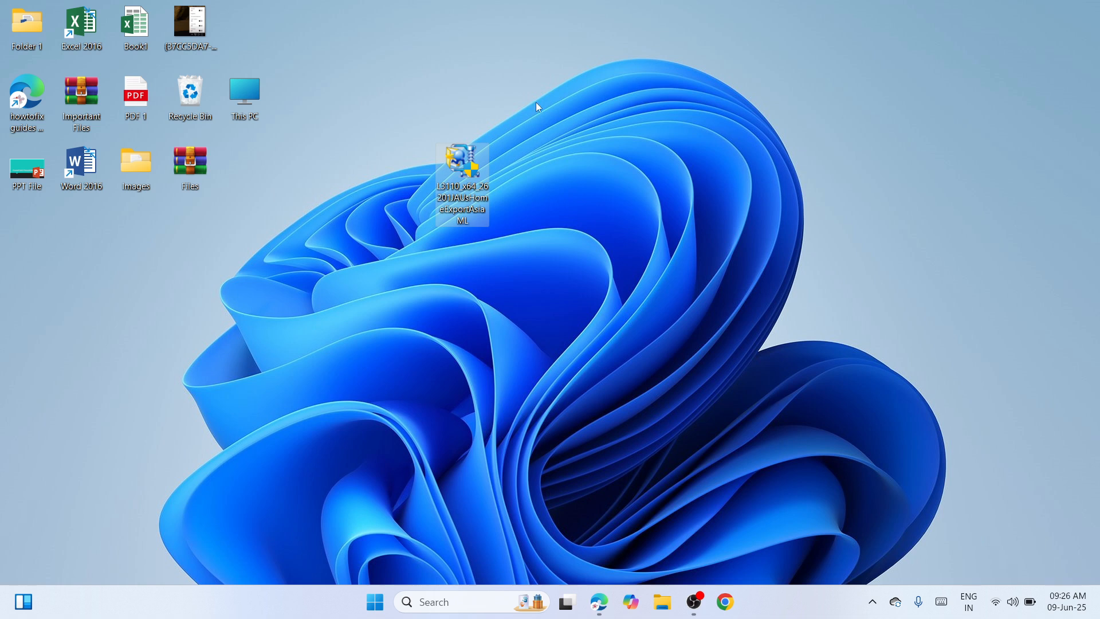
left_click(515, 285)
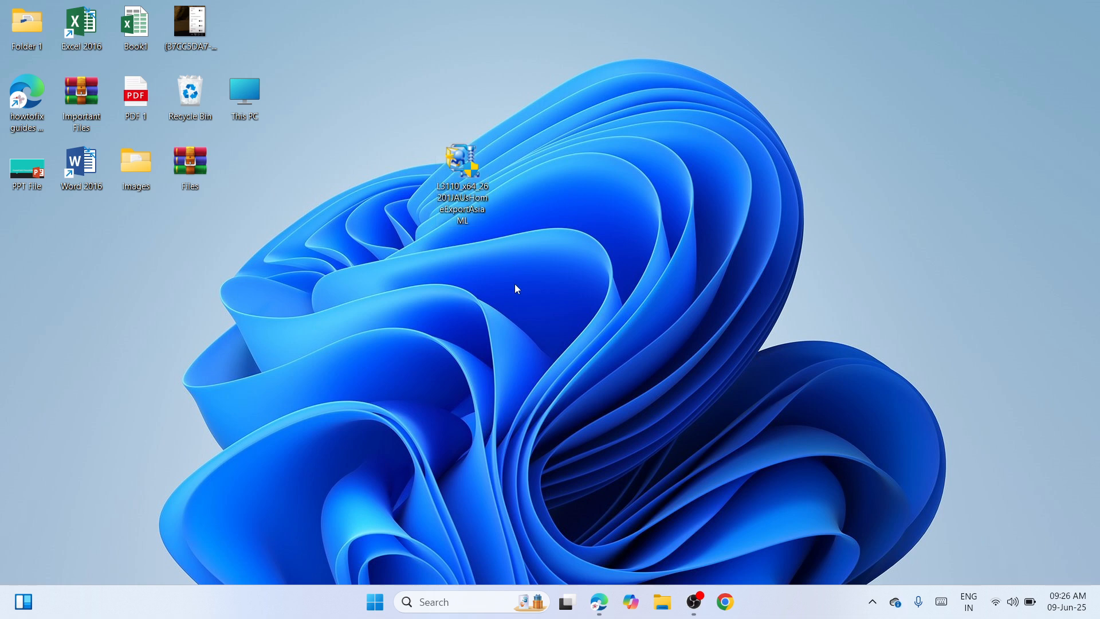
Extract the installer with WinRAR to the folder L3110_x64_26201JAUsHomeExportAsiaML and place that folder beside the installer on the desktop.
mouse_move(465, 161)
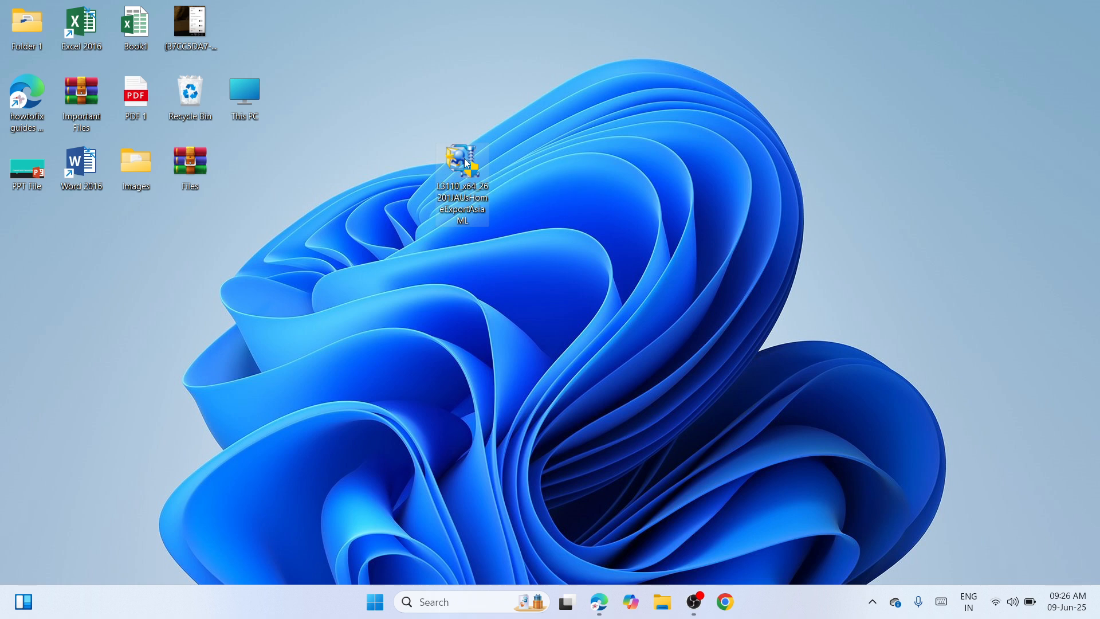
right_click(466, 163)
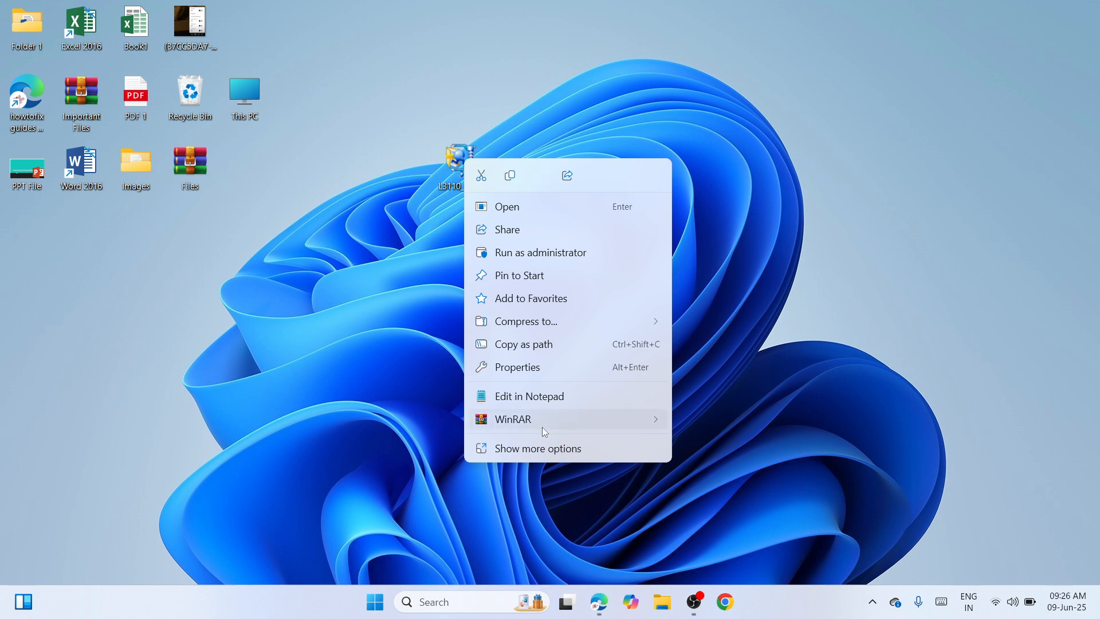
mouse_move(542, 427)
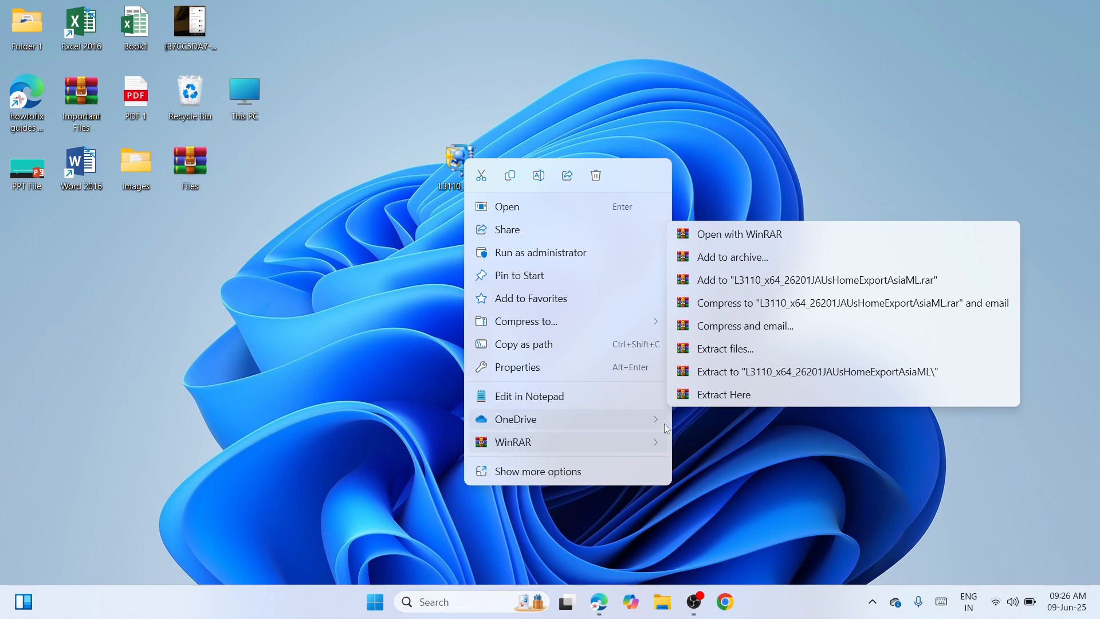
mouse_move(658, 434)
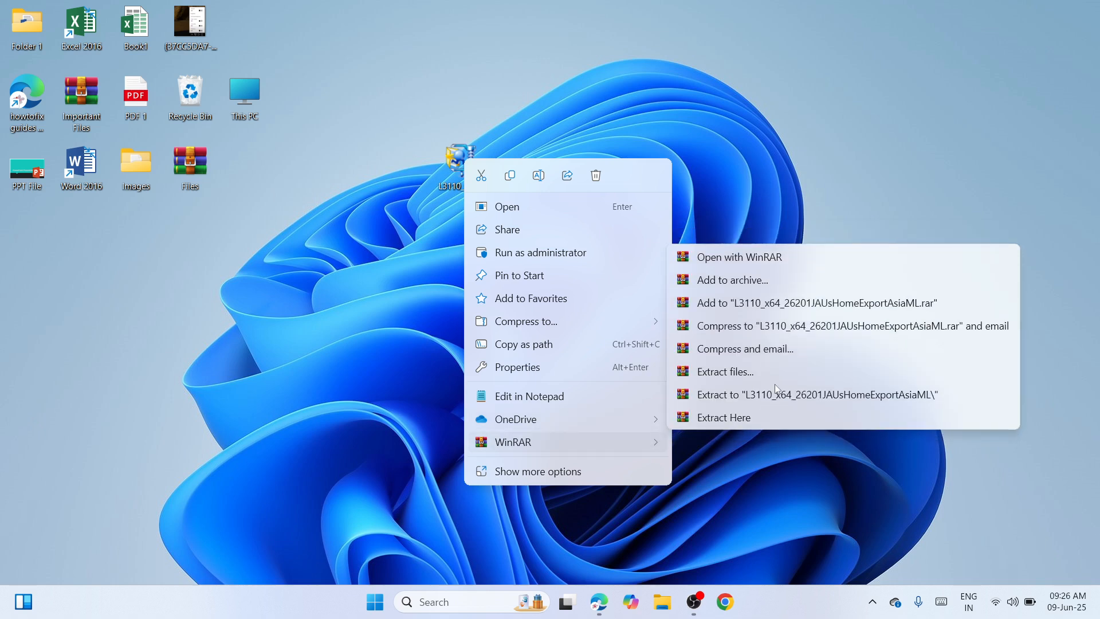
left_click(782, 401)
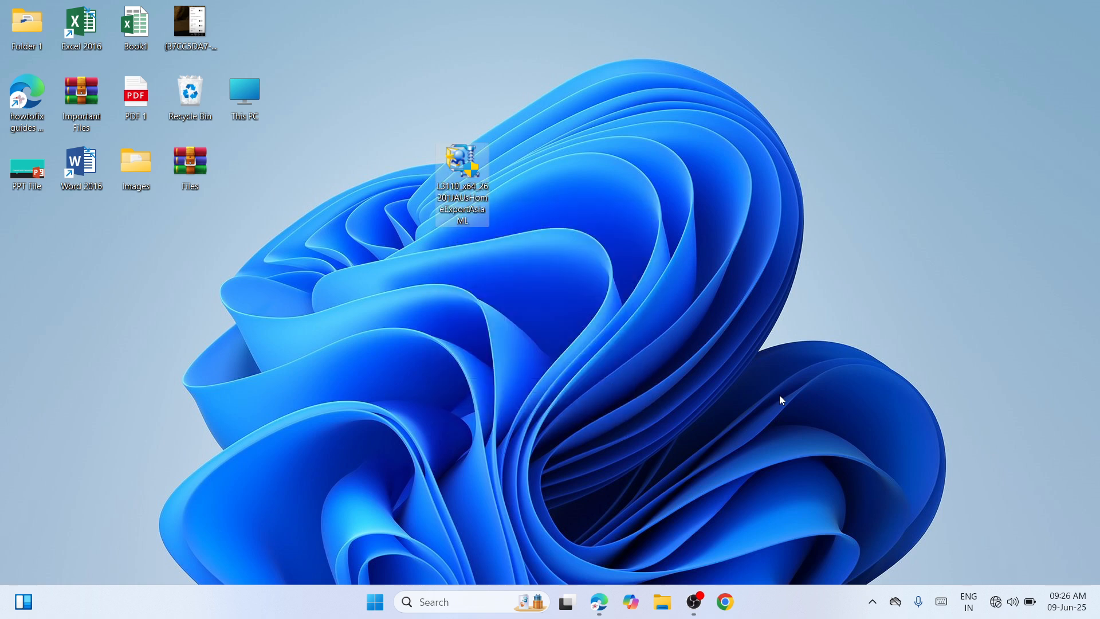
left_click(432, 378)
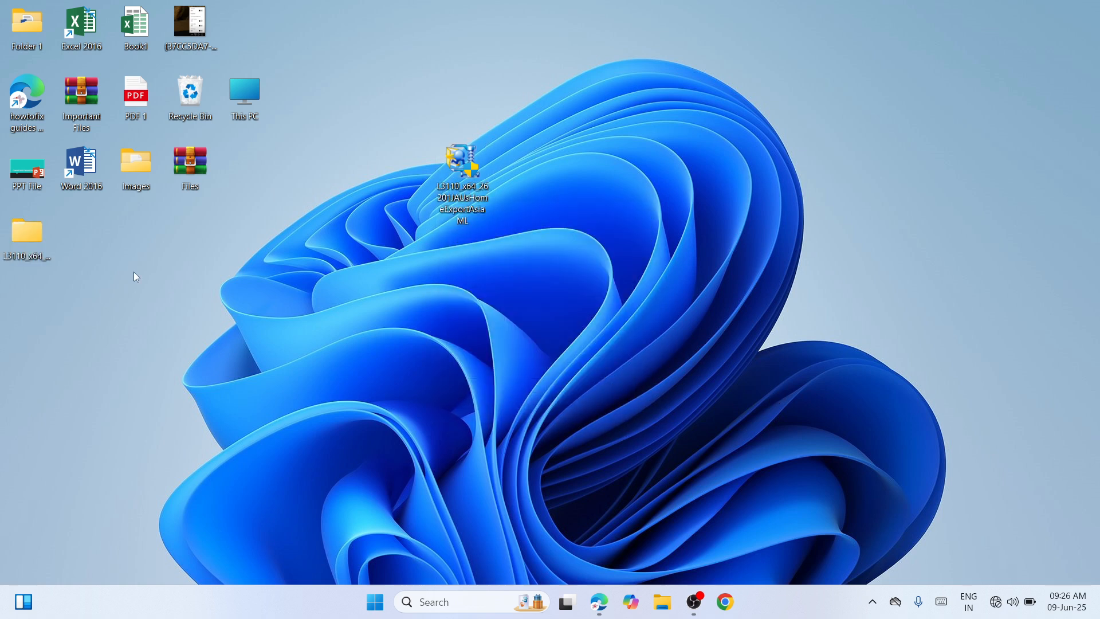
left_click_drag(34, 240, 383, 152)
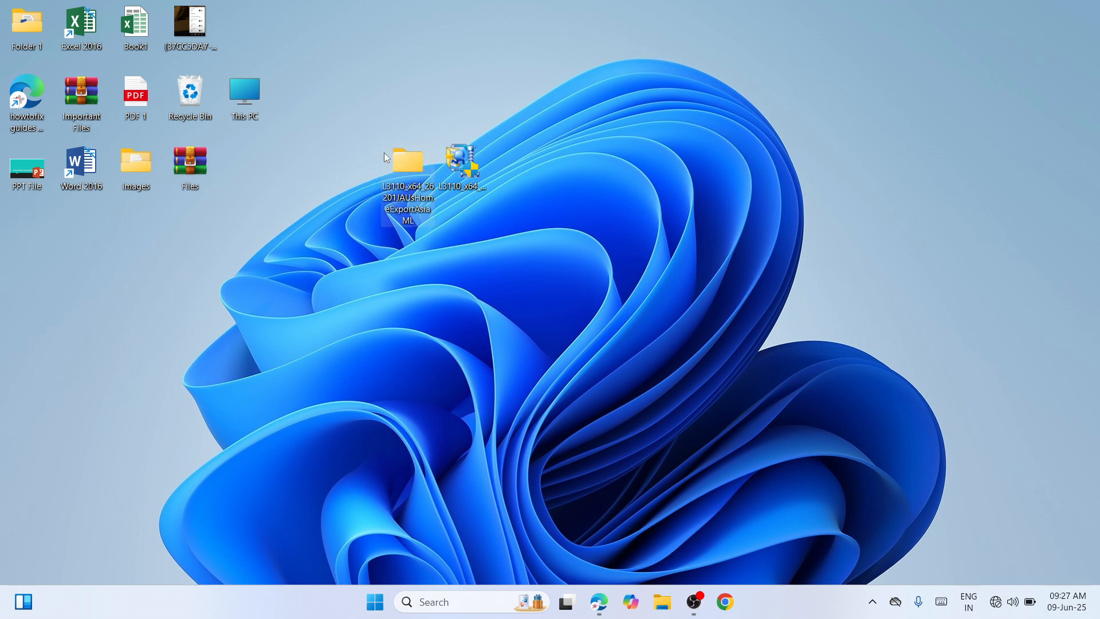
left_click(437, 277)
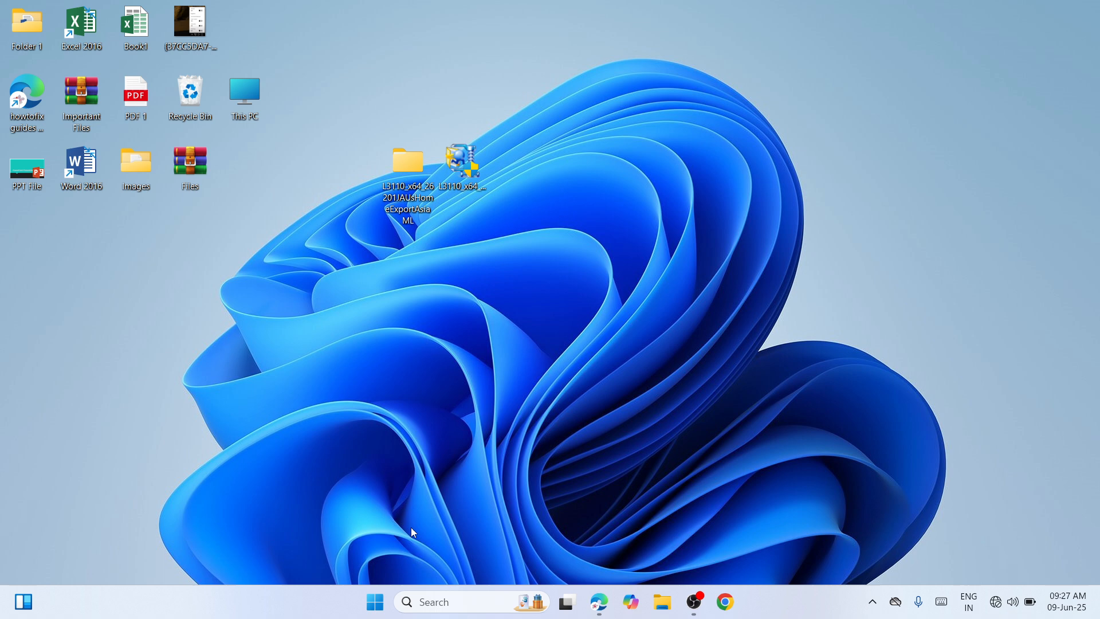
Open the Printers & scanners page of the Bluetooth & devices settings in Windows Settings.
left_click(381, 601)
right_click(382, 602)
left_click(345, 447)
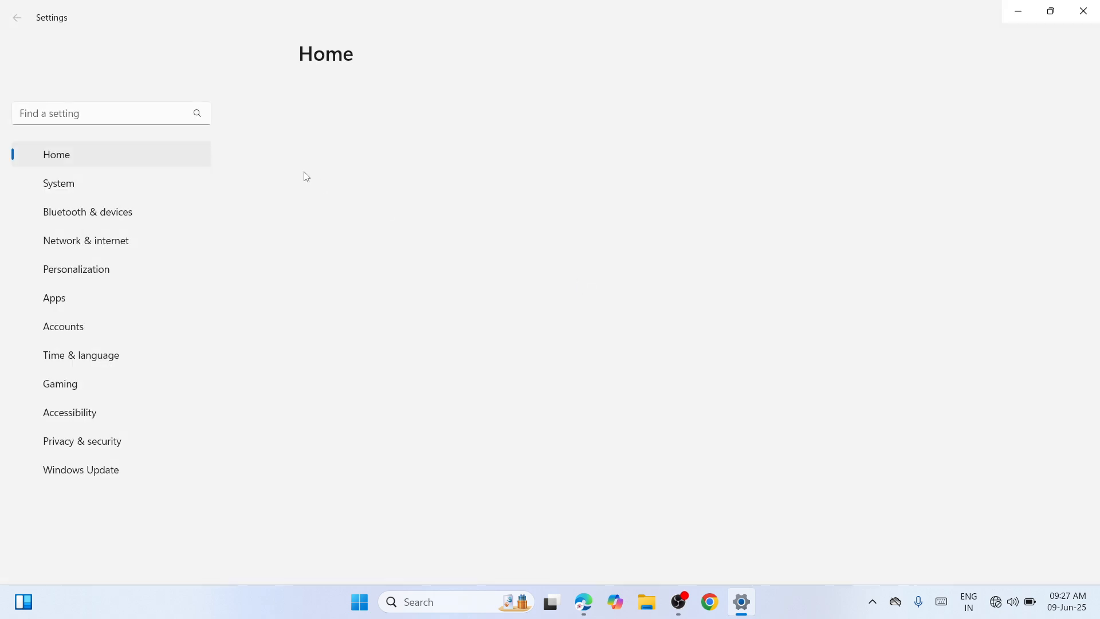
left_click(85, 212)
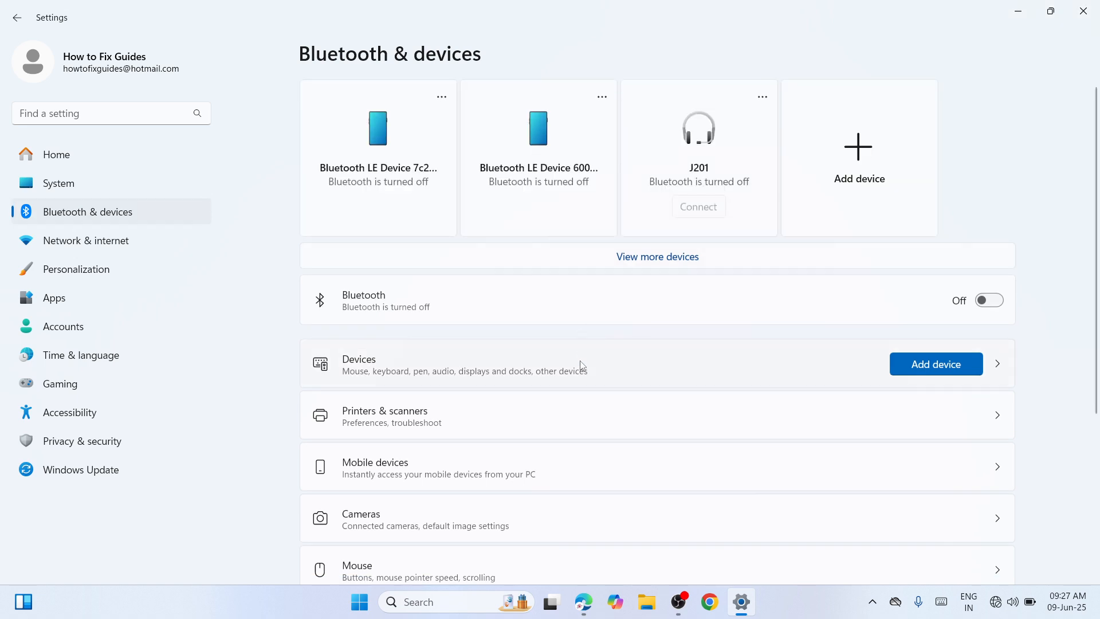
left_click(623, 423)
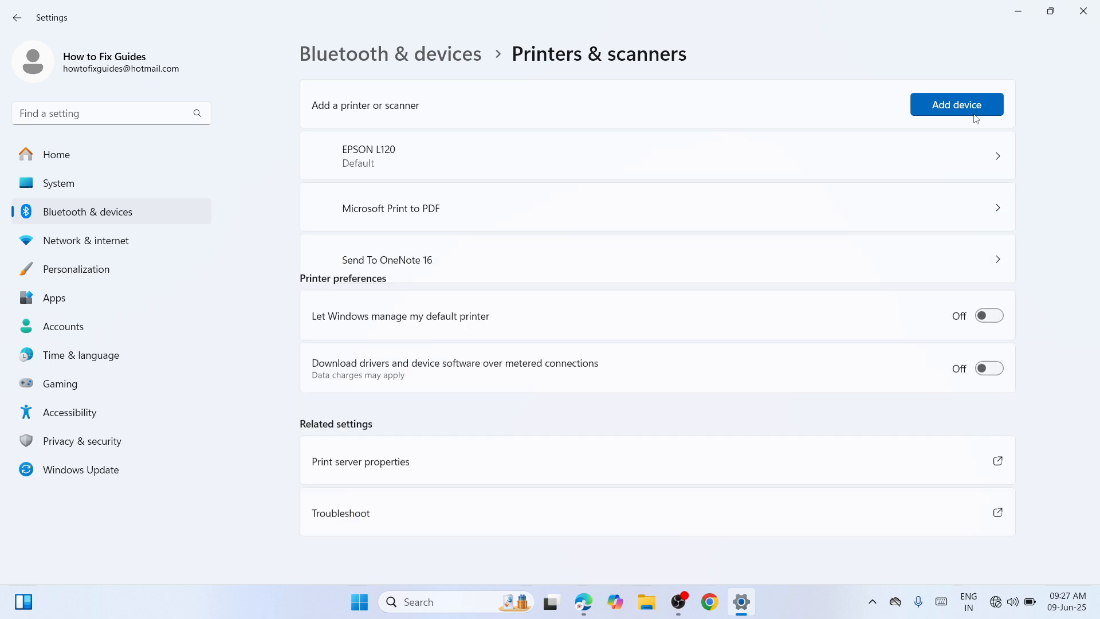
Manually add a local printer with manual settings, using the existing port USB001 (Virtual printer port for USB).
left_click(958, 107)
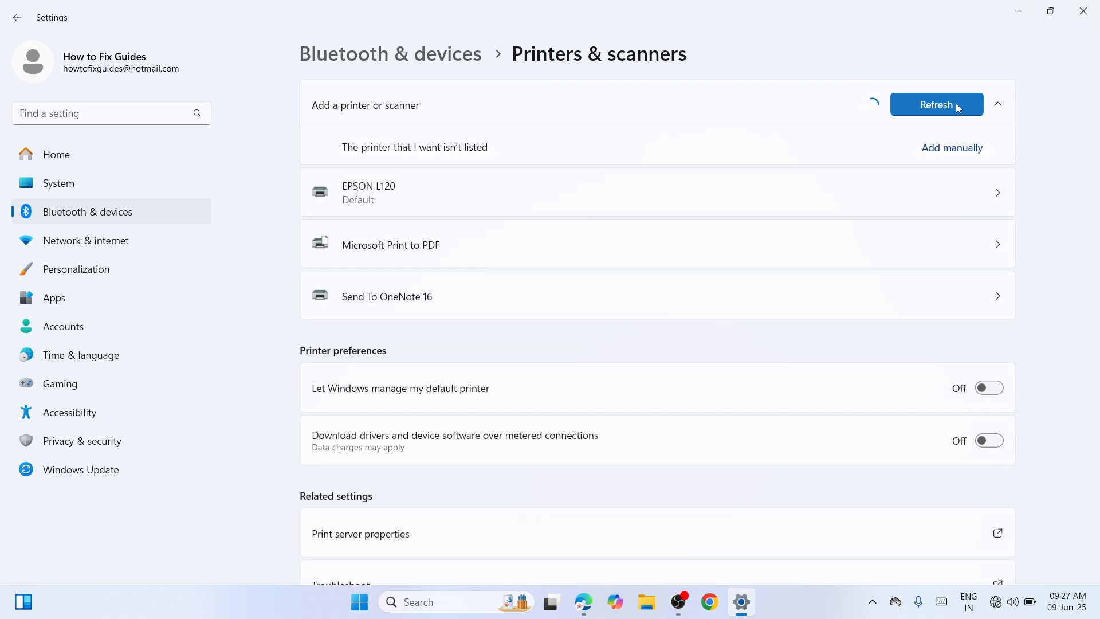
left_click(974, 149)
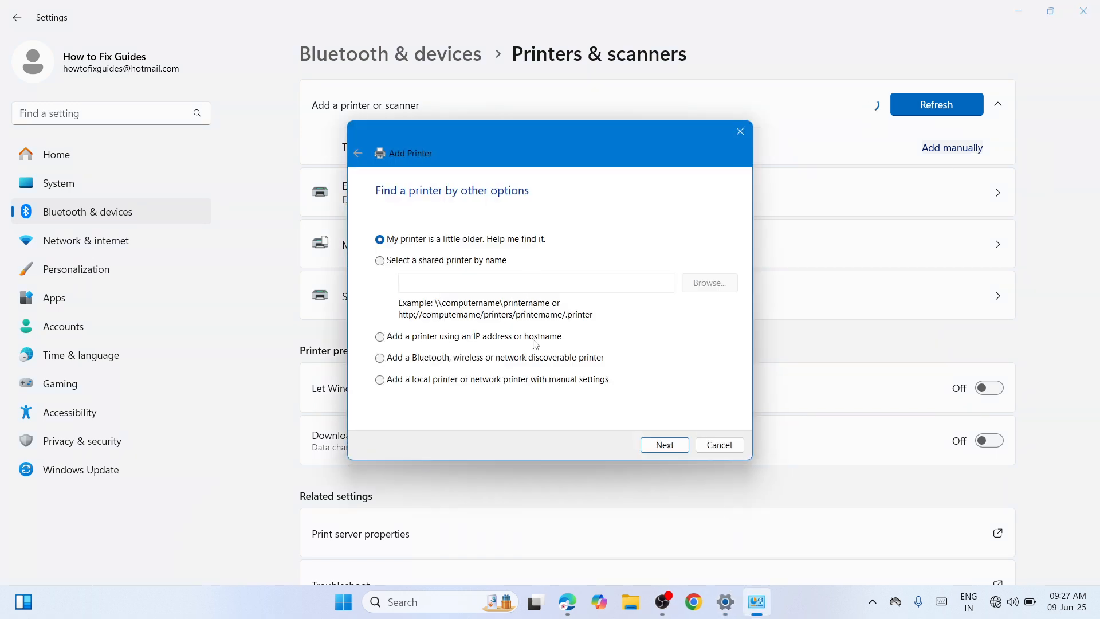
left_click(542, 381)
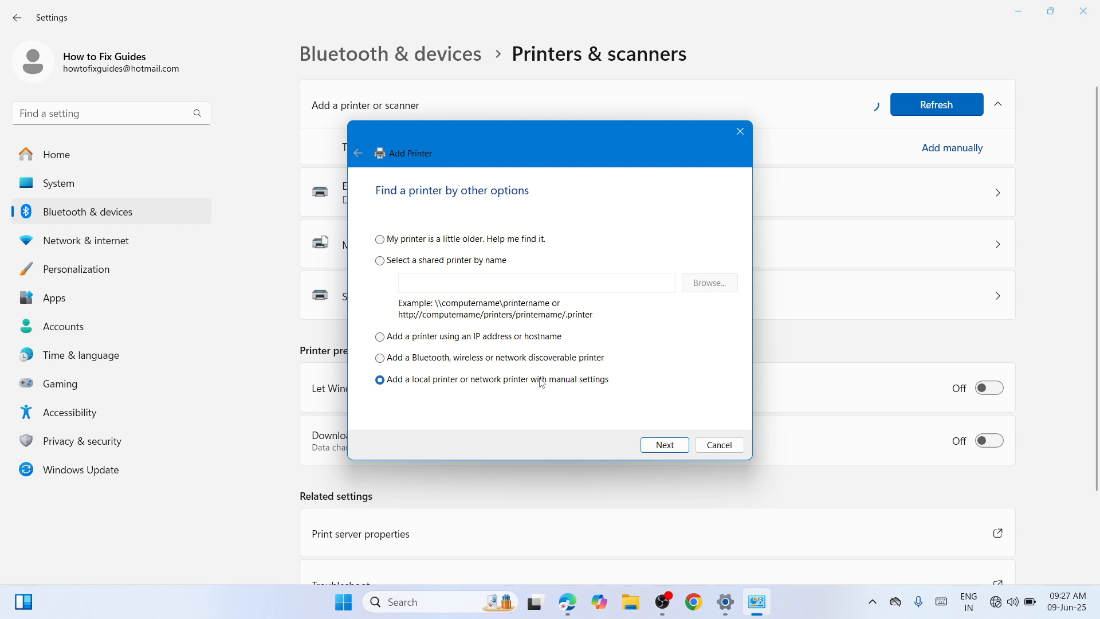
left_click(666, 446)
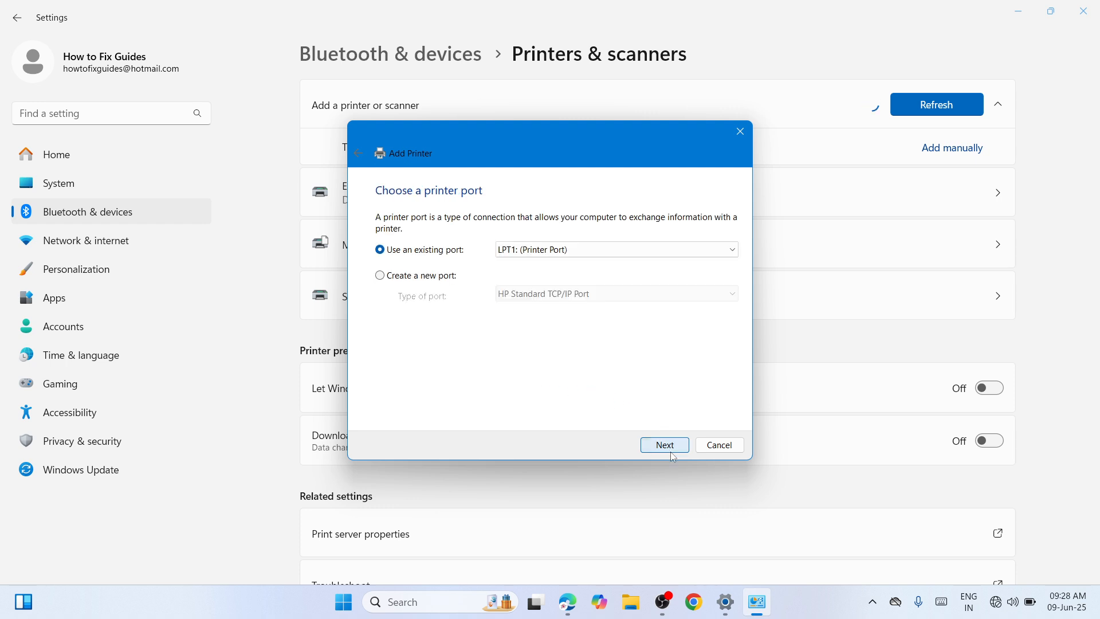
left_click(731, 250)
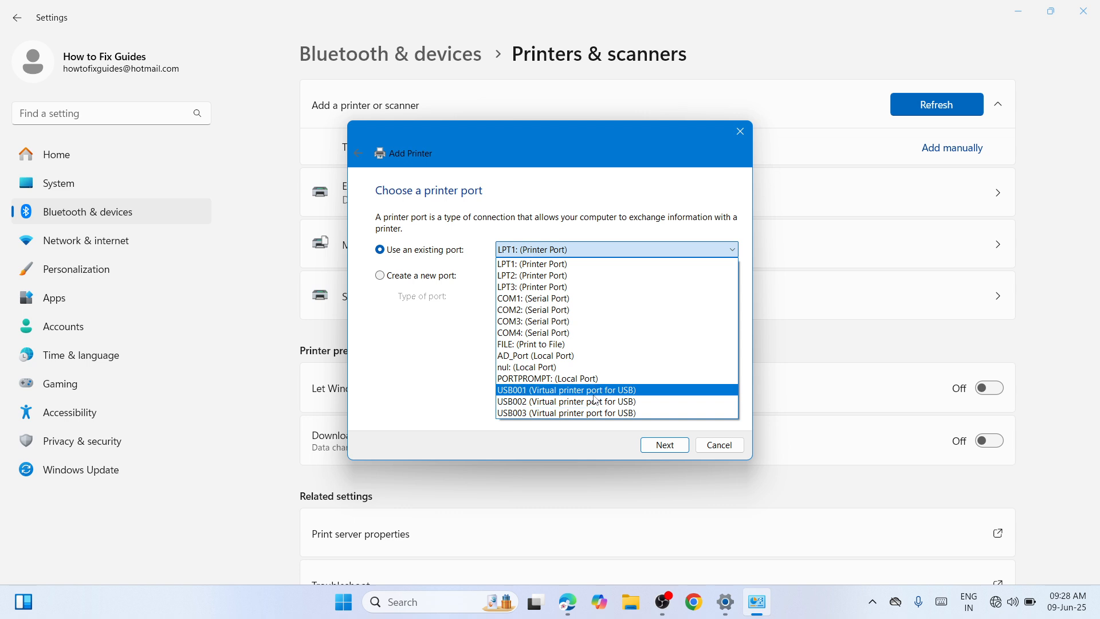
left_click(594, 394)
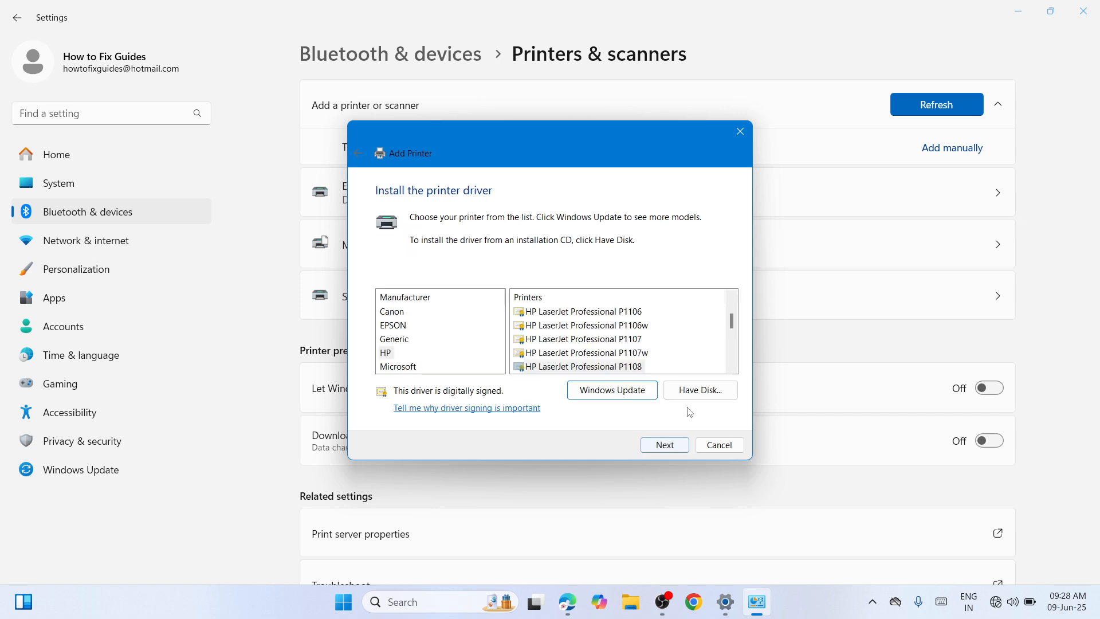
Load the driver from disk using E_WF1UPE.INF in the WINX64 folder of the extracted L3110 desktop folder, and choose the EPSON L3110 Series printer.
left_click(695, 395)
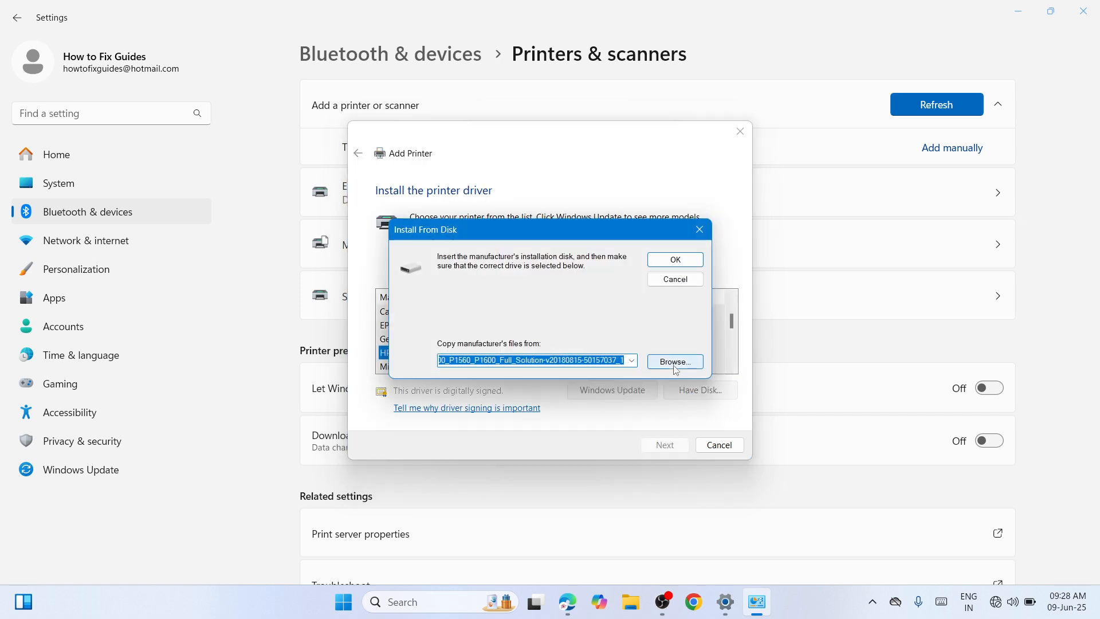
left_click(676, 366)
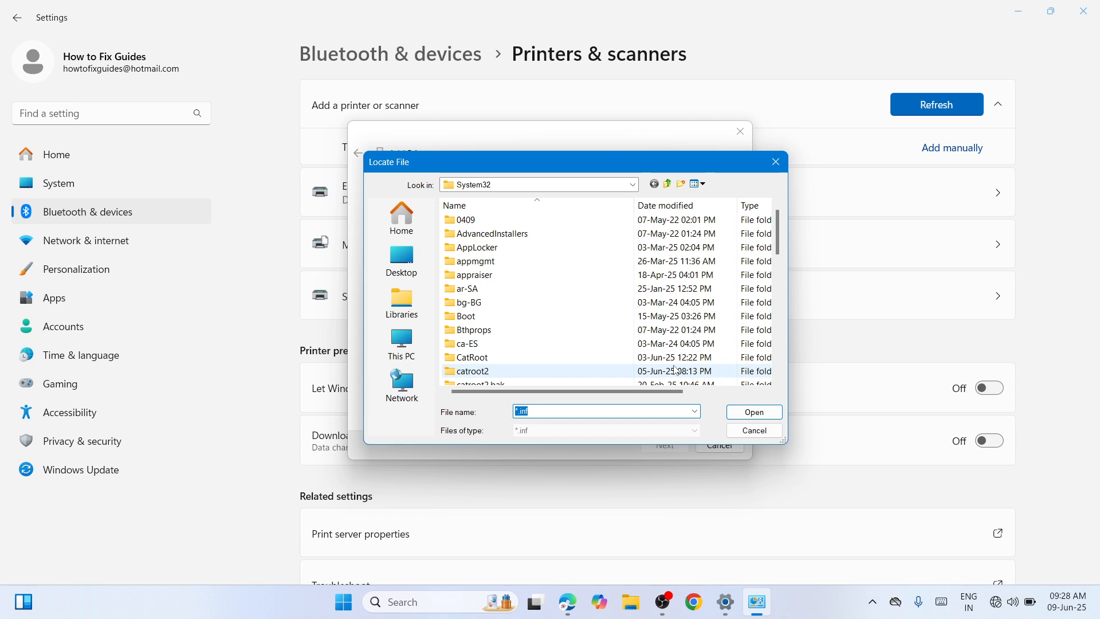
left_click(400, 257)
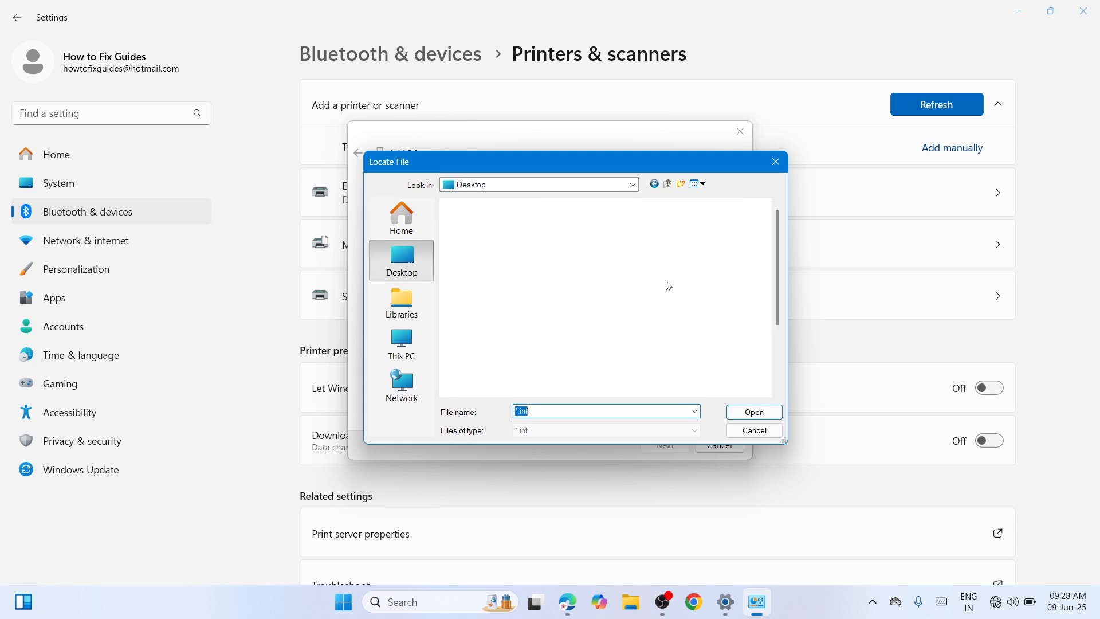
scroll(783, 300, "down", 3)
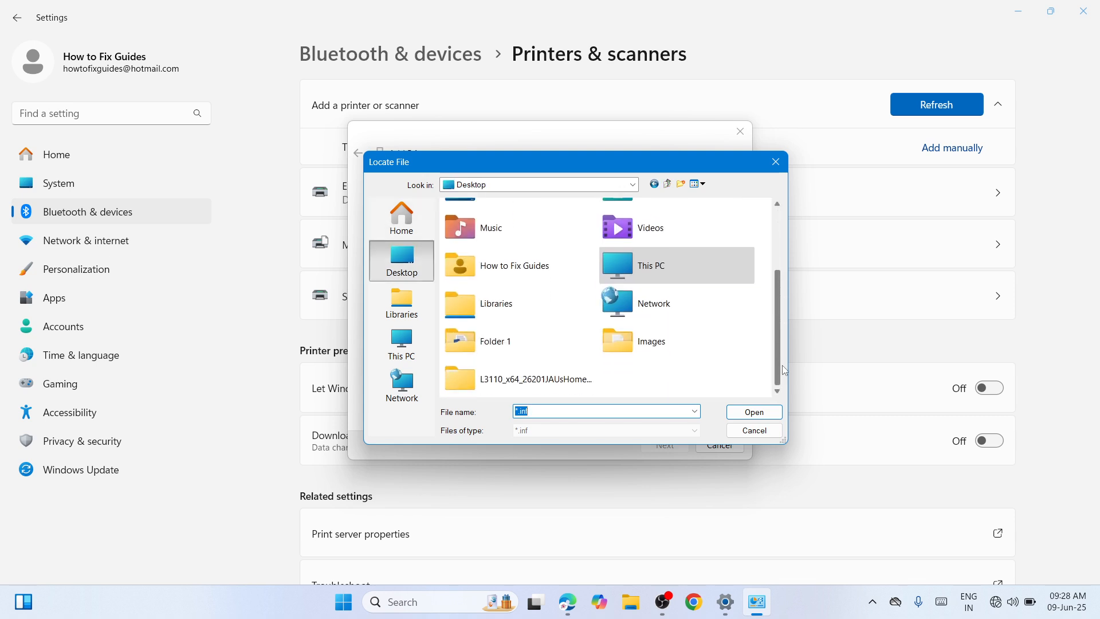
left_click(563, 391)
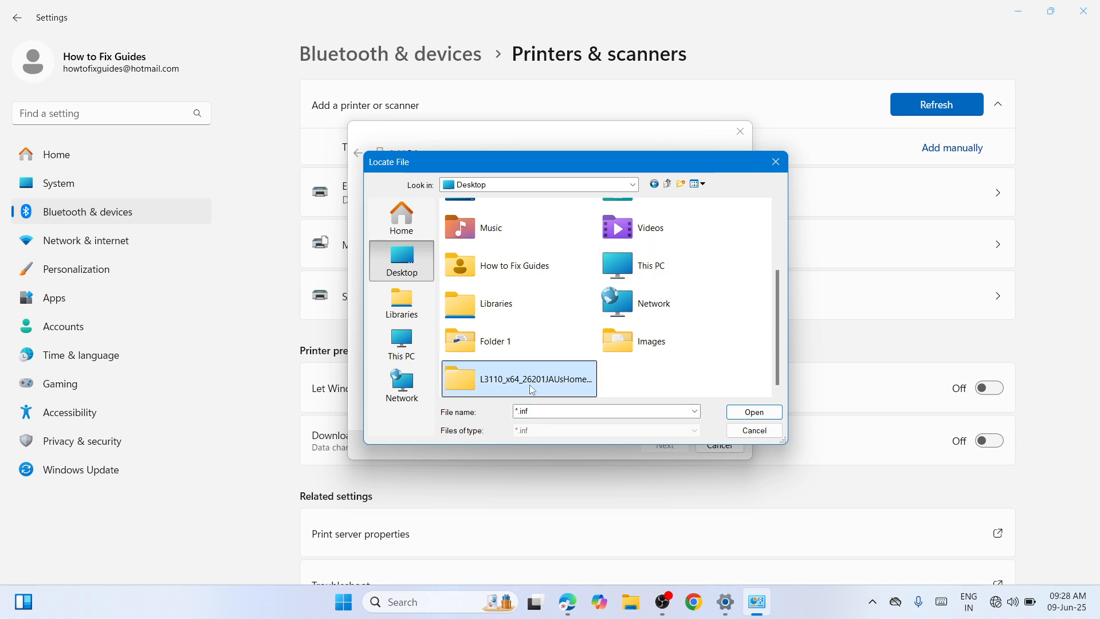
double_click(533, 389)
double_click(577, 226)
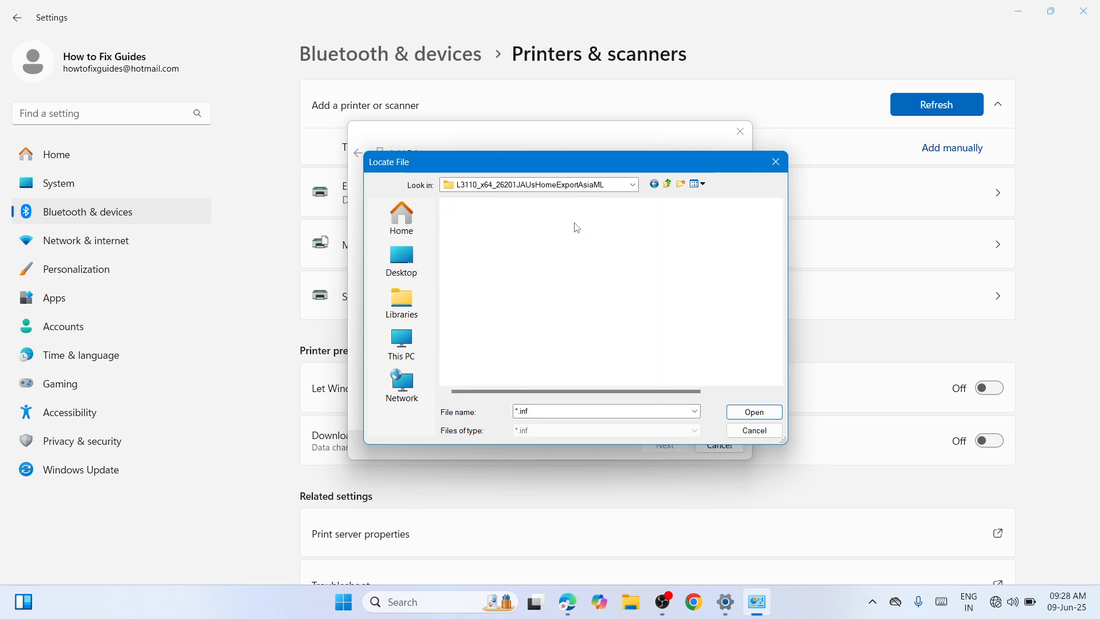
double_click(576, 225)
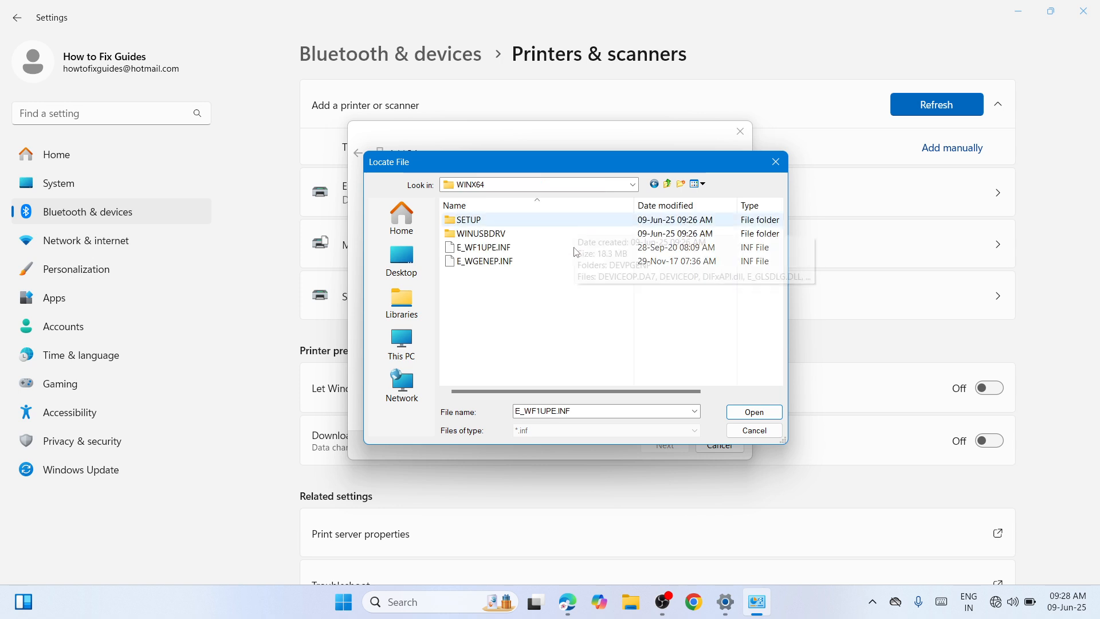
left_click(533, 249)
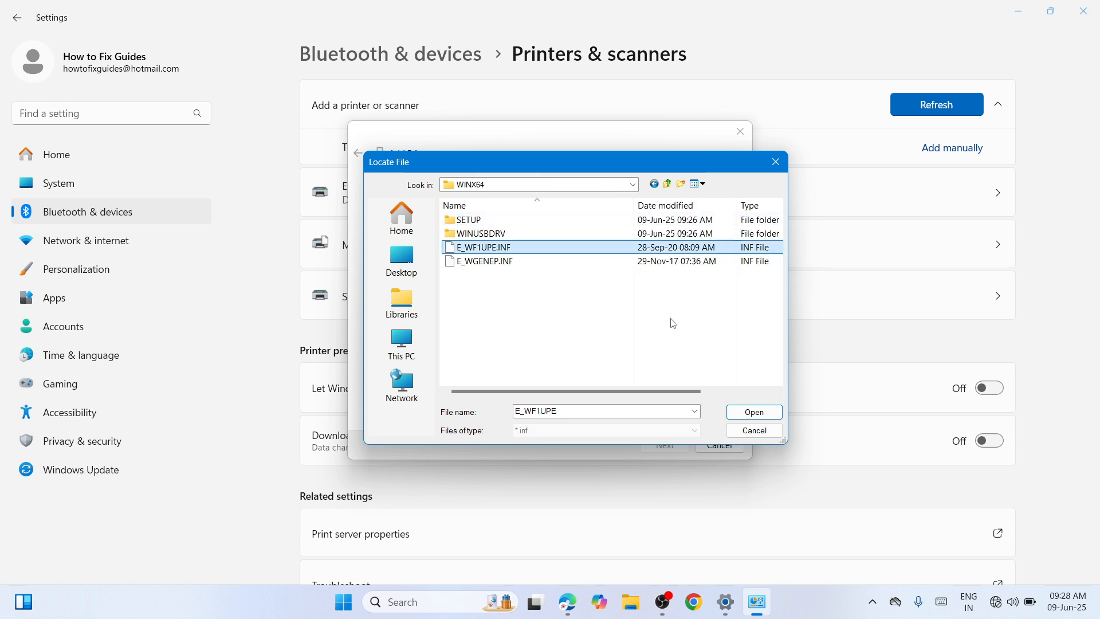
left_click(754, 413)
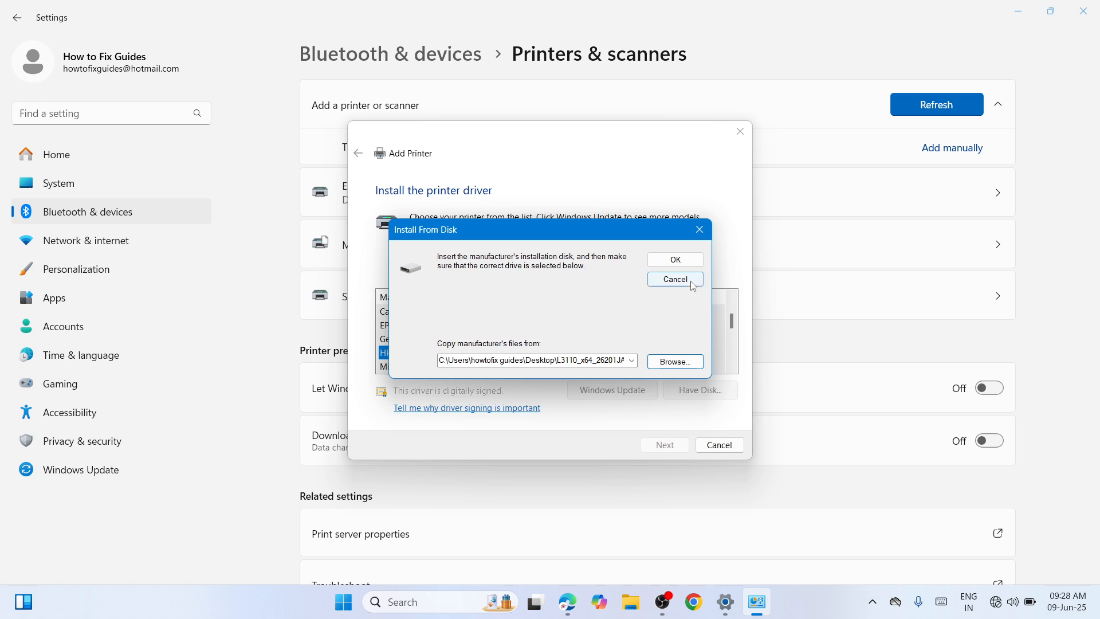
left_click(682, 259)
left_click(456, 314)
left_click(685, 448)
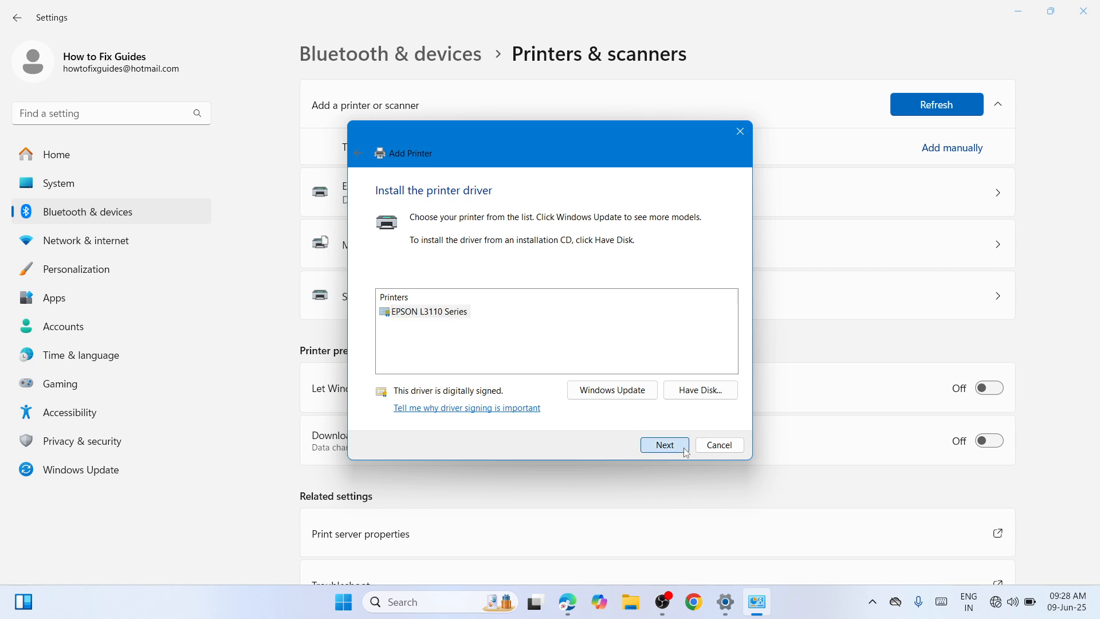
Name the printer EPSON L3110, keep it shared on the network under the share name EPSON L3110, and finish adding it.
left_click(544, 215)
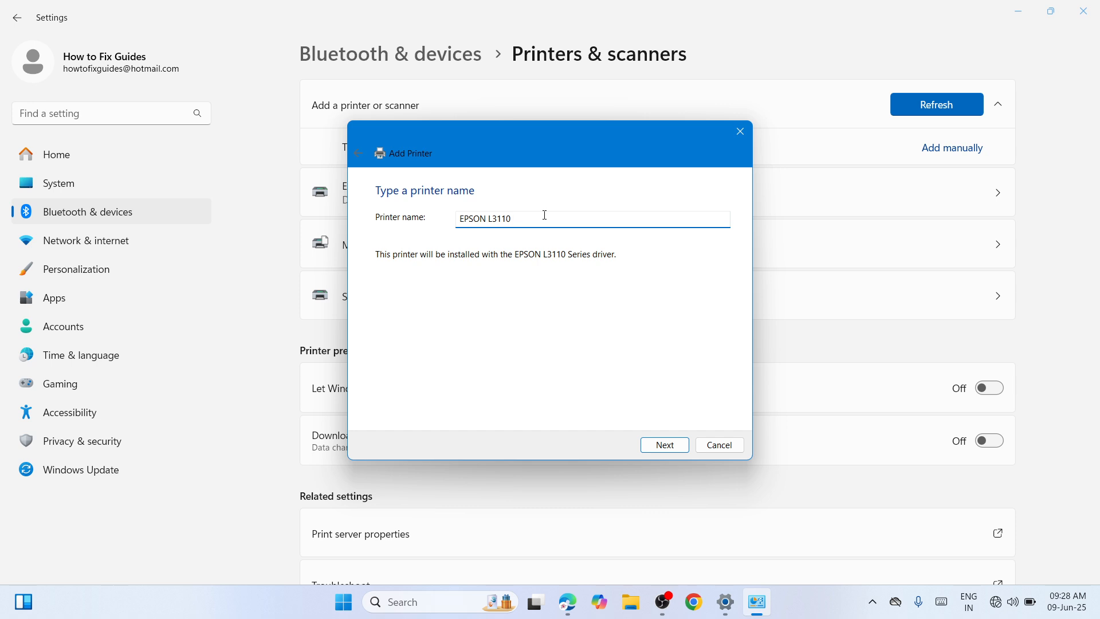
left_click_drag(460, 220, 516, 220)
left_click(526, 222)
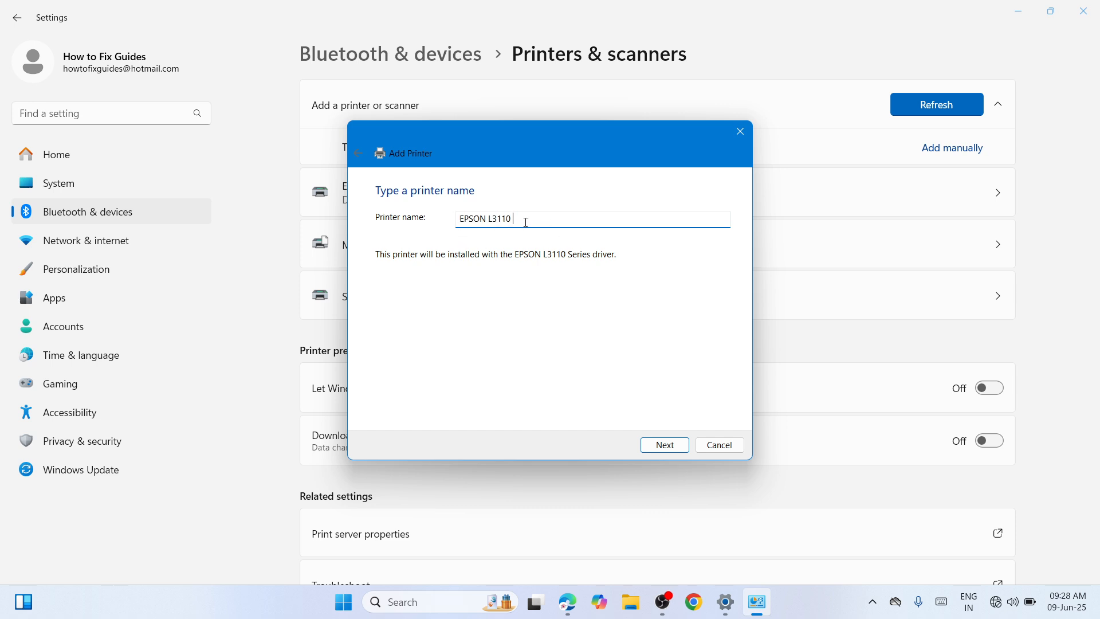
left_click(673, 451)
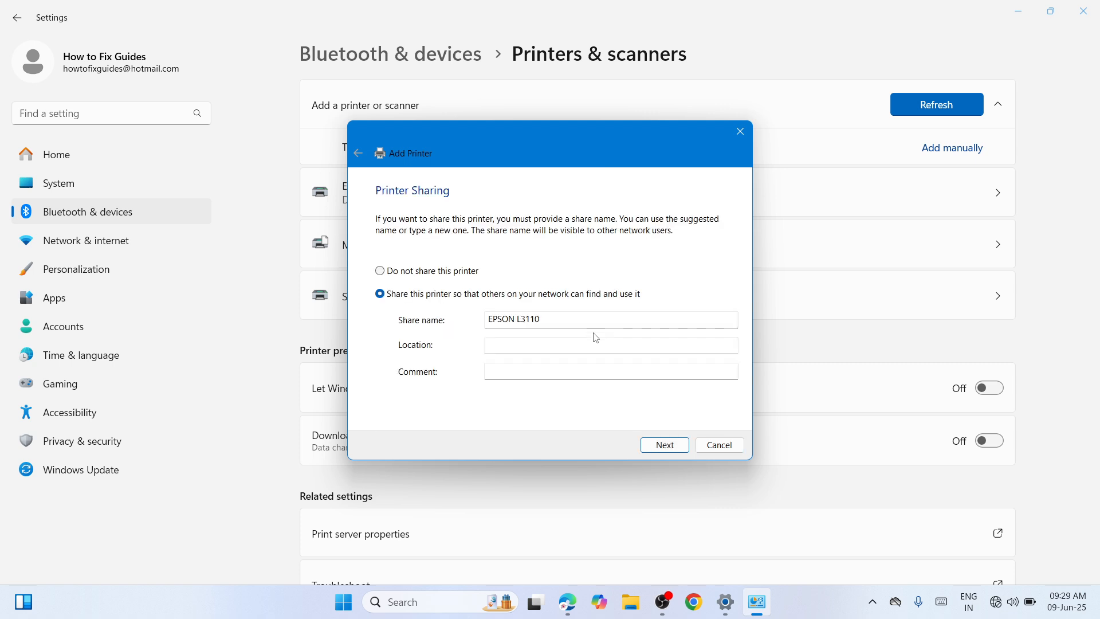
left_click(663, 445)
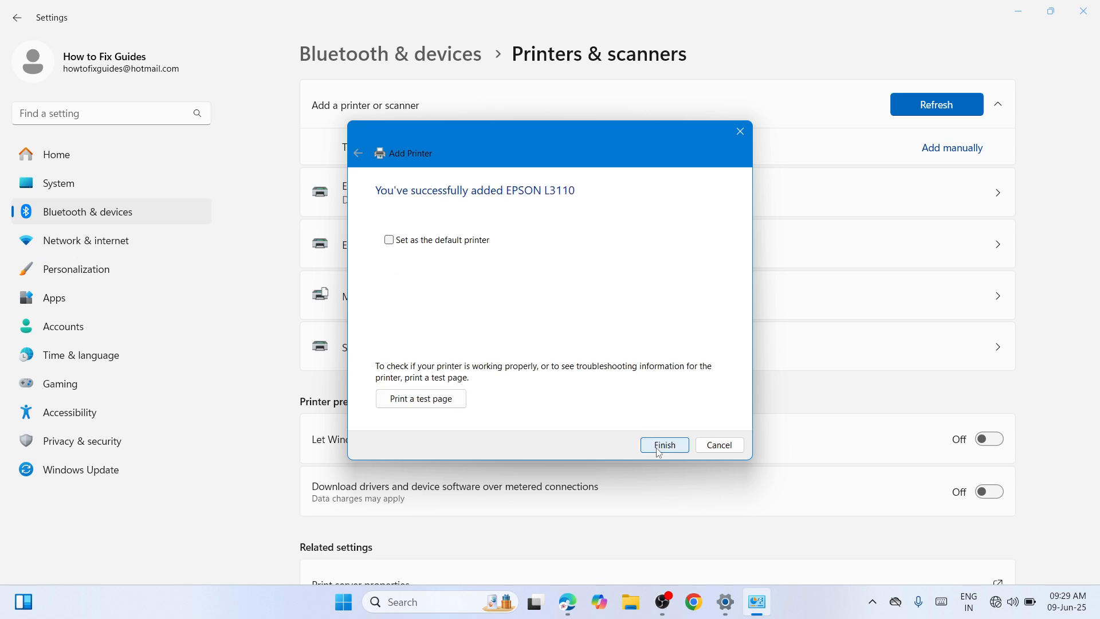
left_click(664, 445)
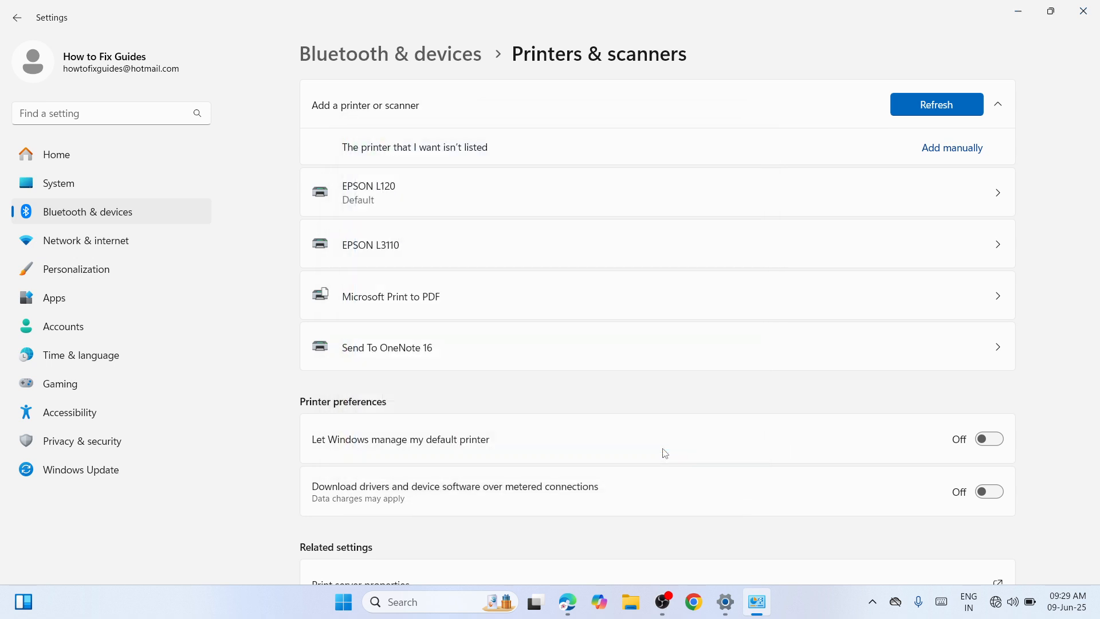
View the settings page of the newly added EPSON L3110 printer and minimise the Settings window.
left_click(622, 234)
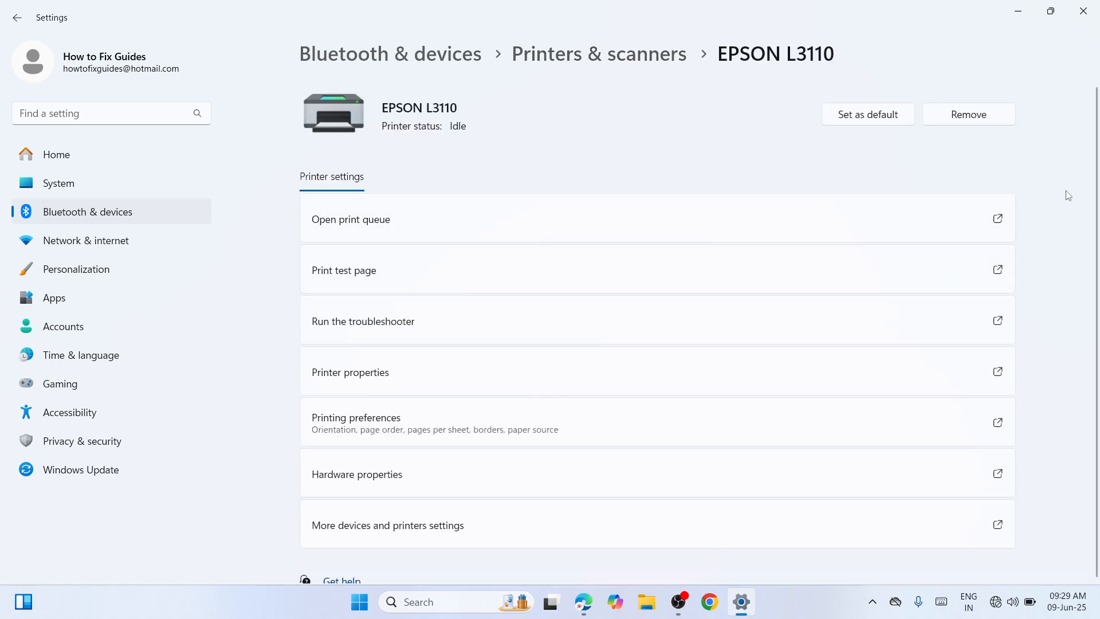
left_click(1011, 12)
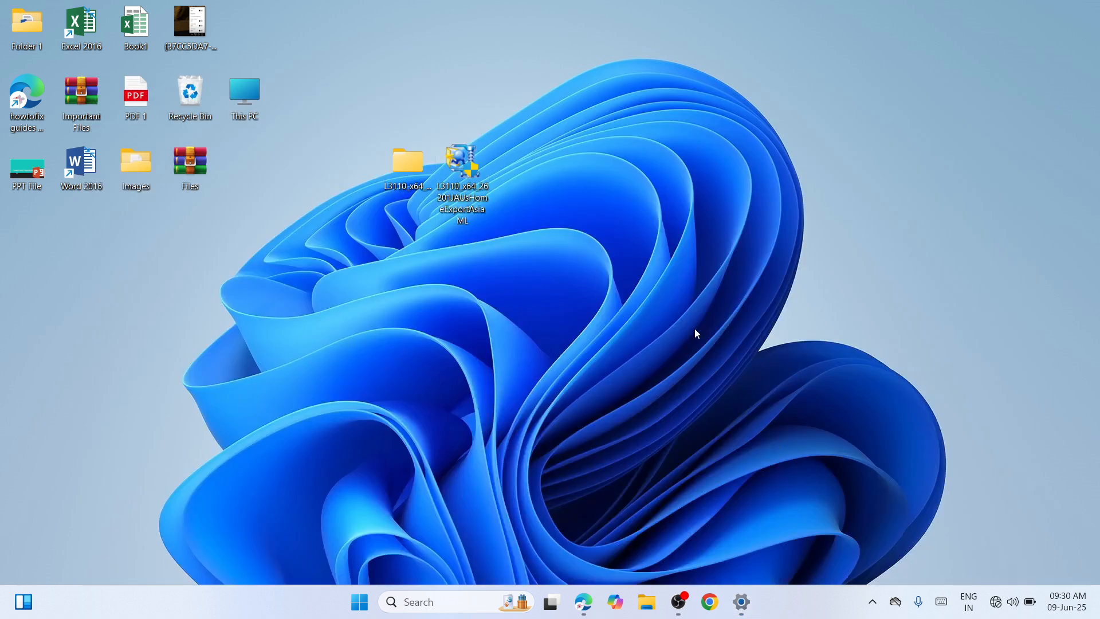